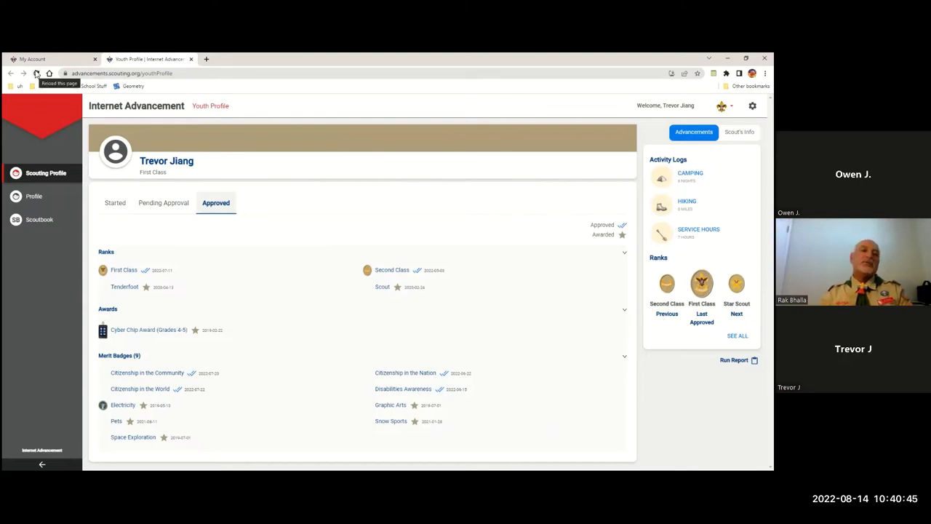
Create a new service project dated July 18, 2022 in the scout's Service Hours activity log.
left_click(38, 75)
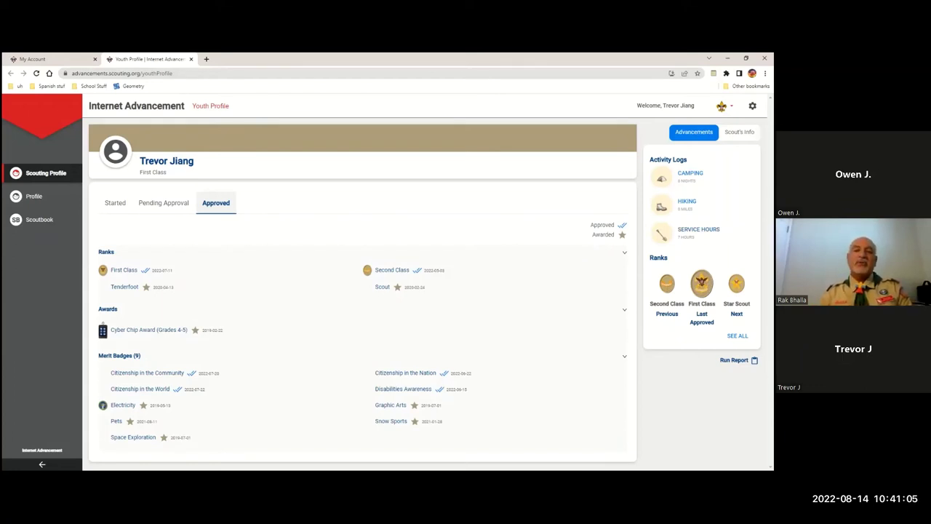
left_click(699, 229)
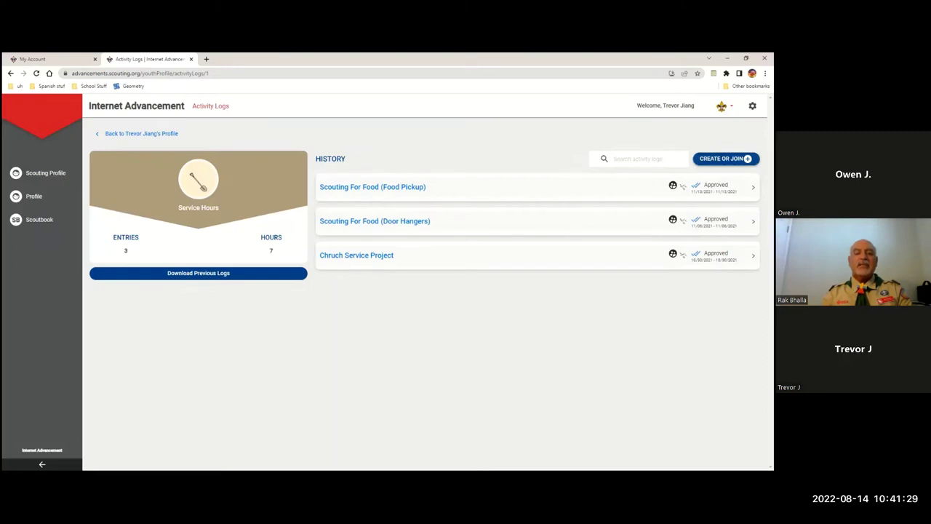
left_click(726, 159)
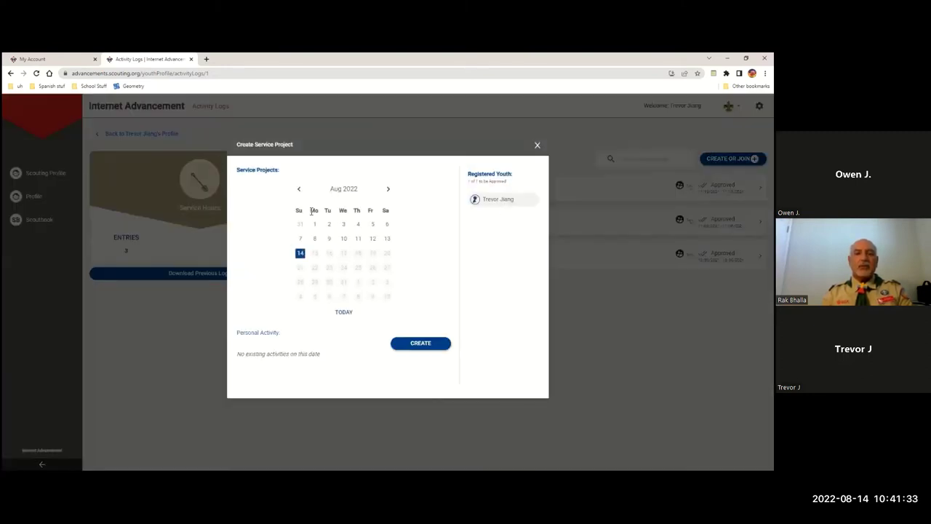
left_click(298, 189)
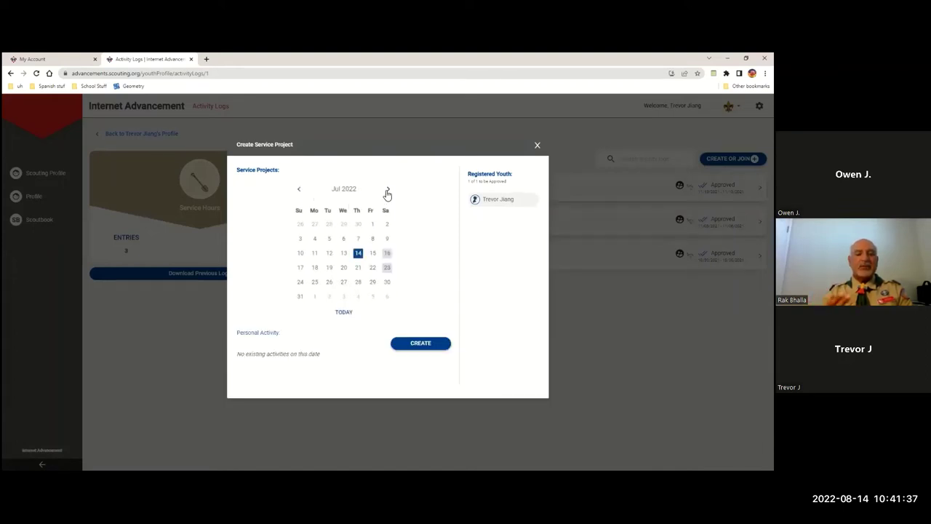
left_click(315, 269)
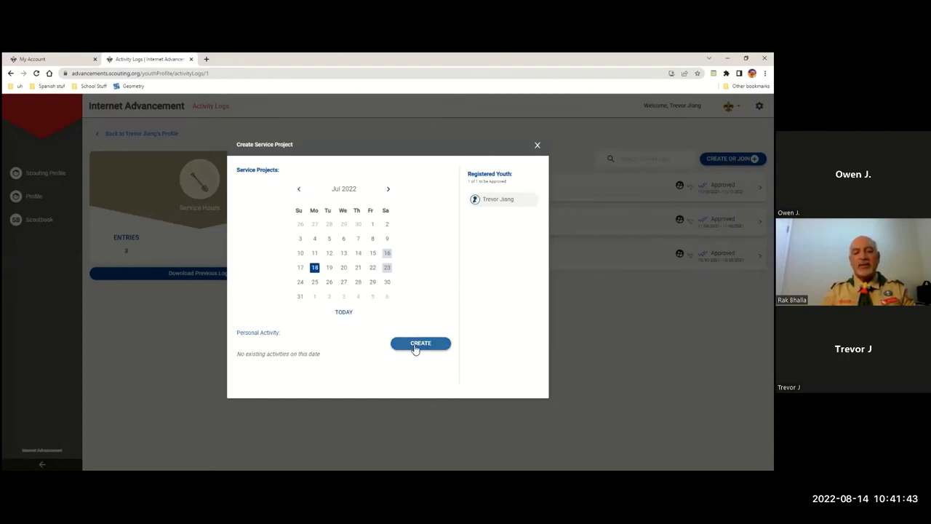
left_click(416, 345)
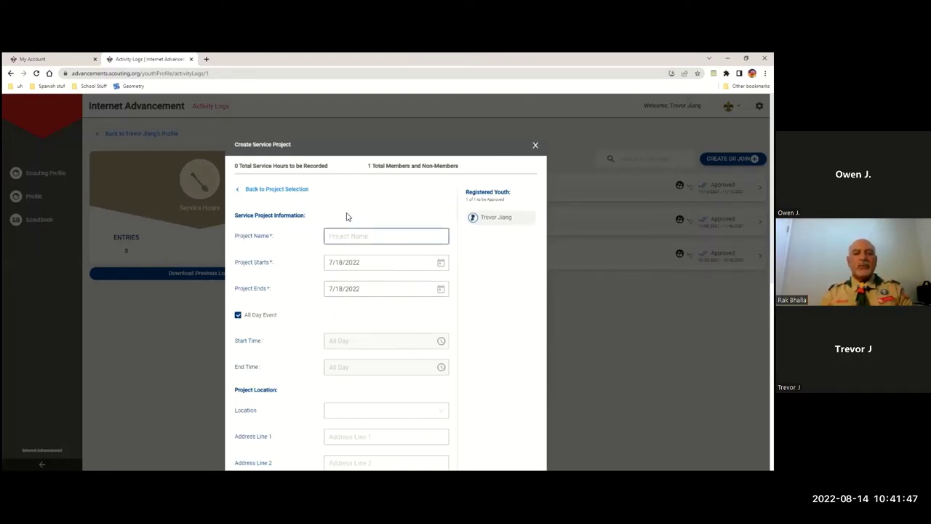
Name the service project "Vacation Bible School".
scroll(407, 200, "down", 1)
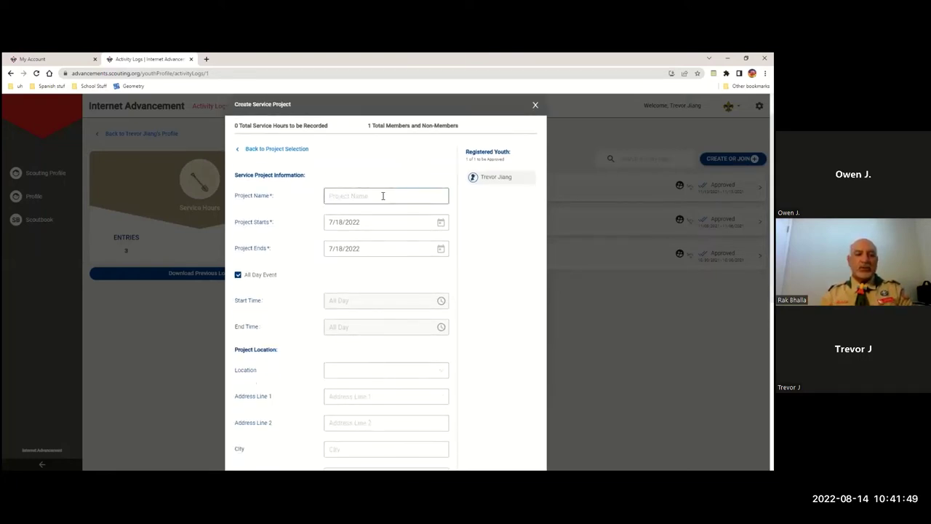
left_click(382, 196)
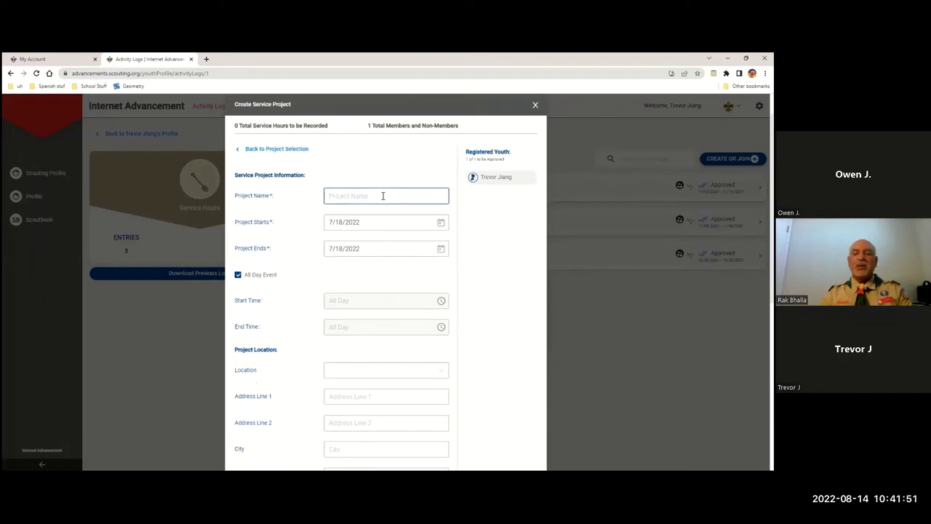
type("Vacati")
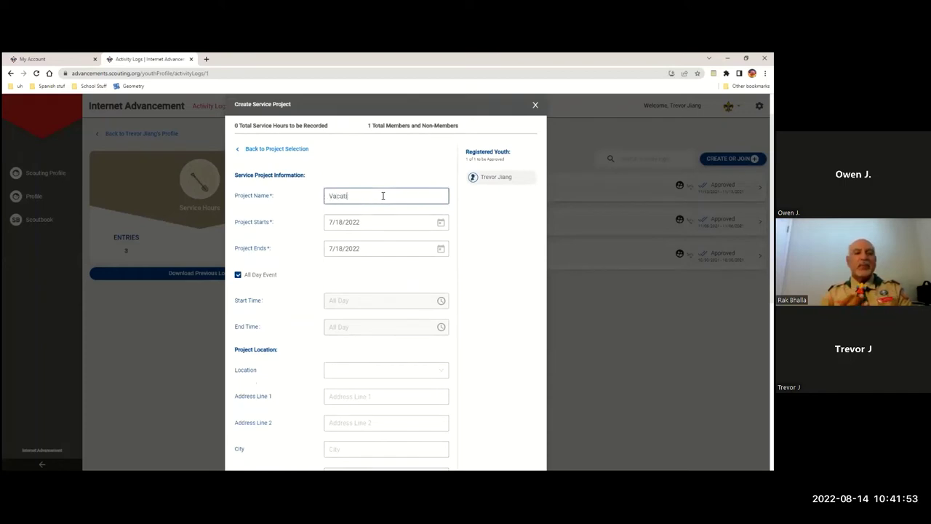
type("on Bible S")
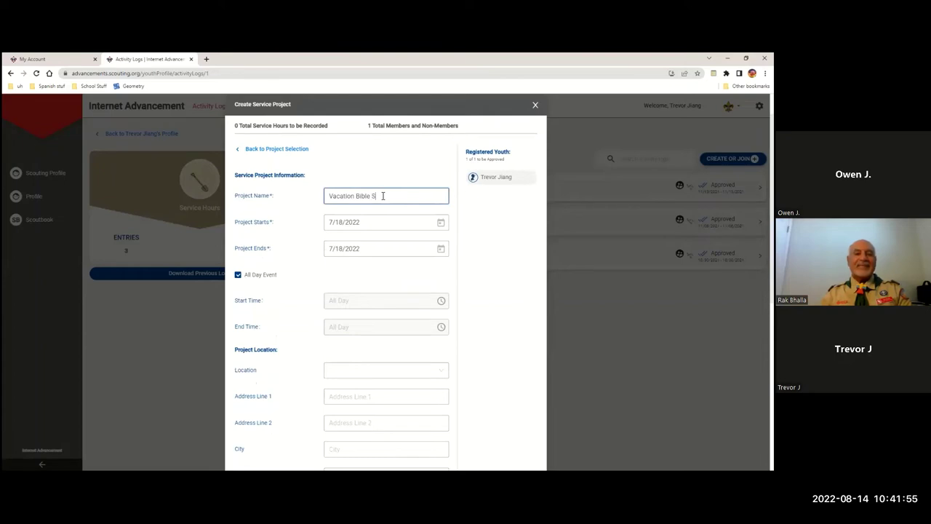
type("chool")
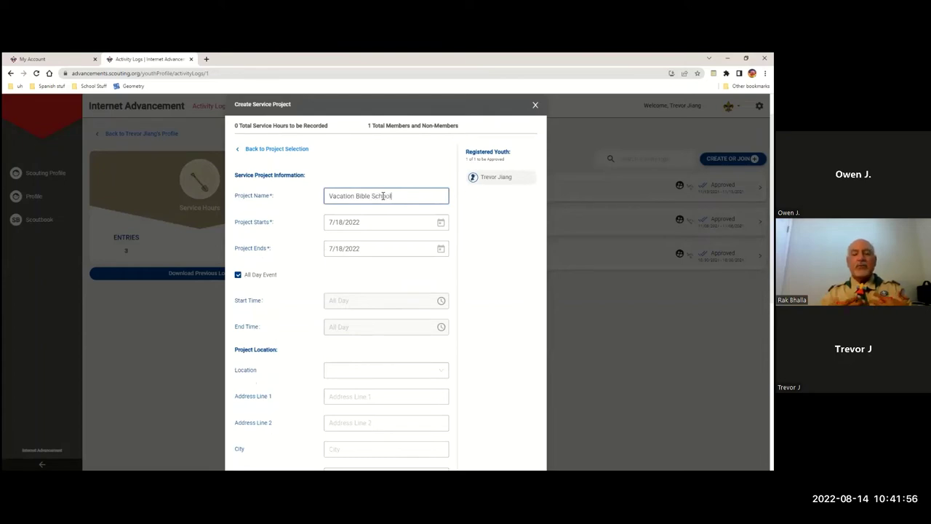
Set the project's end date to 7/22/2022.
left_click(361, 249)
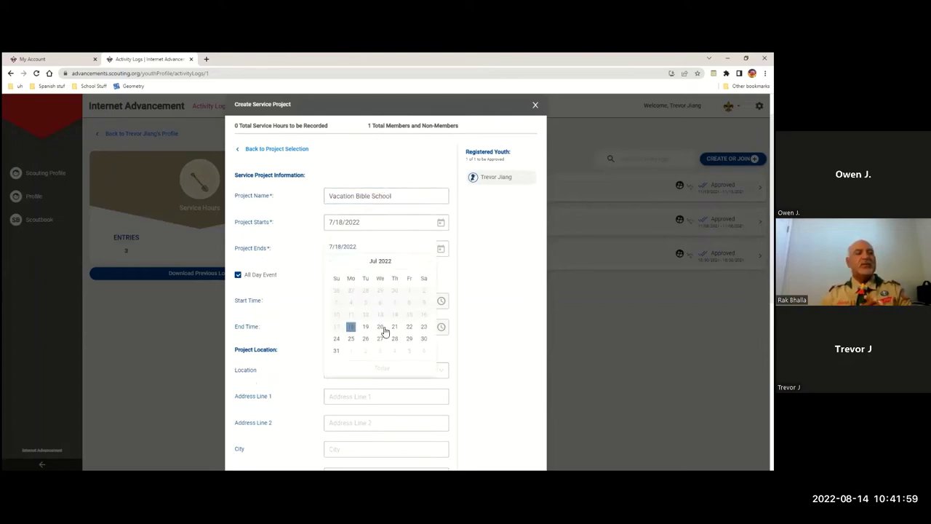
left_click(456, 254)
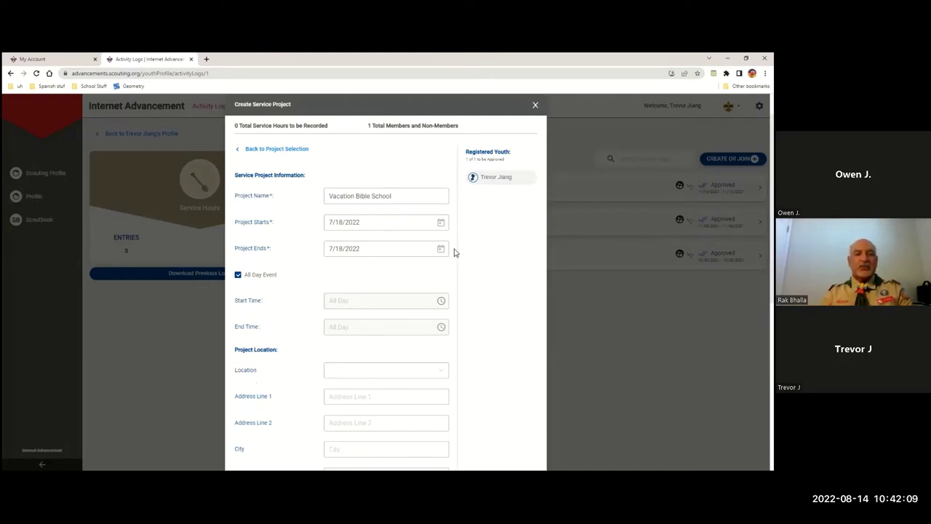
left_click(418, 249)
left_click(409, 327)
Turn off the All Day Event option and set the project's start time to 09:00 am.
scroll(485, 249, "down", 1)
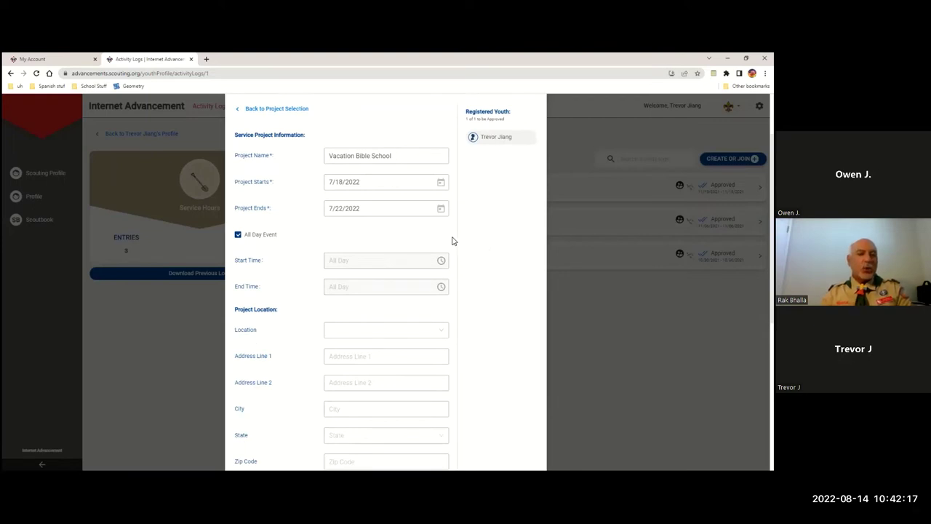
left_click(238, 235)
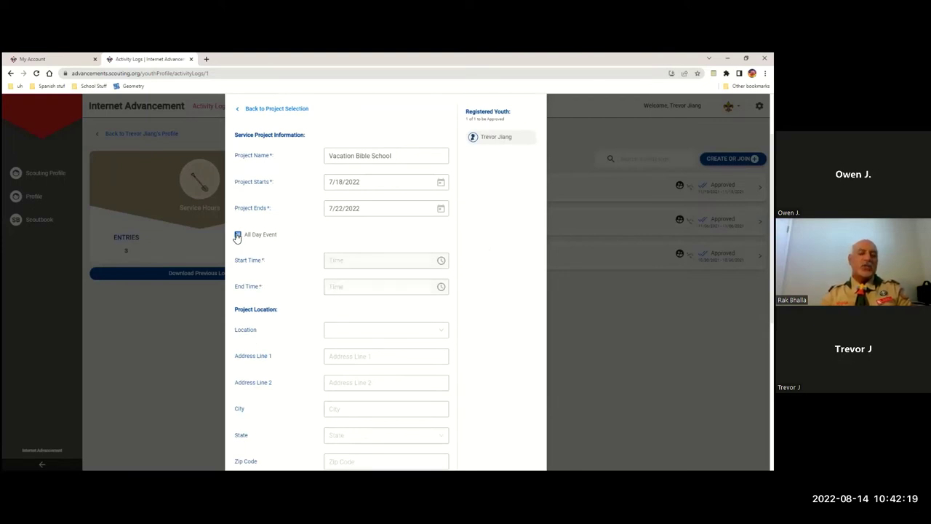
left_click(350, 259)
scroll(339, 291, "up", 2)
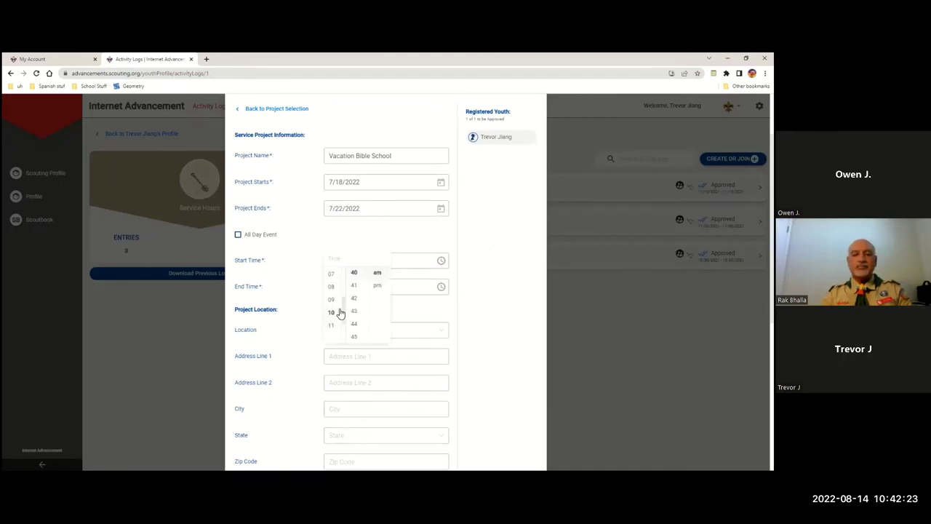
left_click(339, 297)
scroll(355, 290, "up", 2)
scroll(355, 289, "up", 5)
left_click(356, 275)
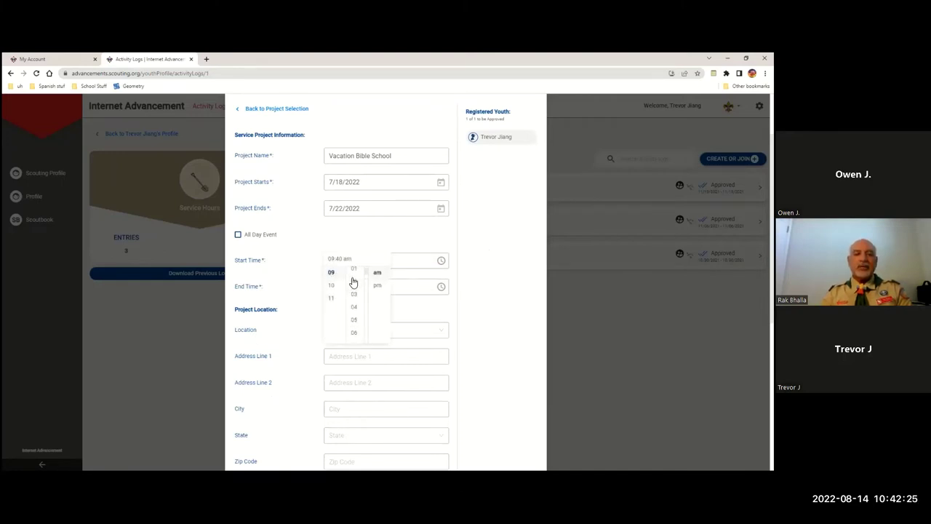
Set the project's end time to 01:00 pm.
left_click(410, 287)
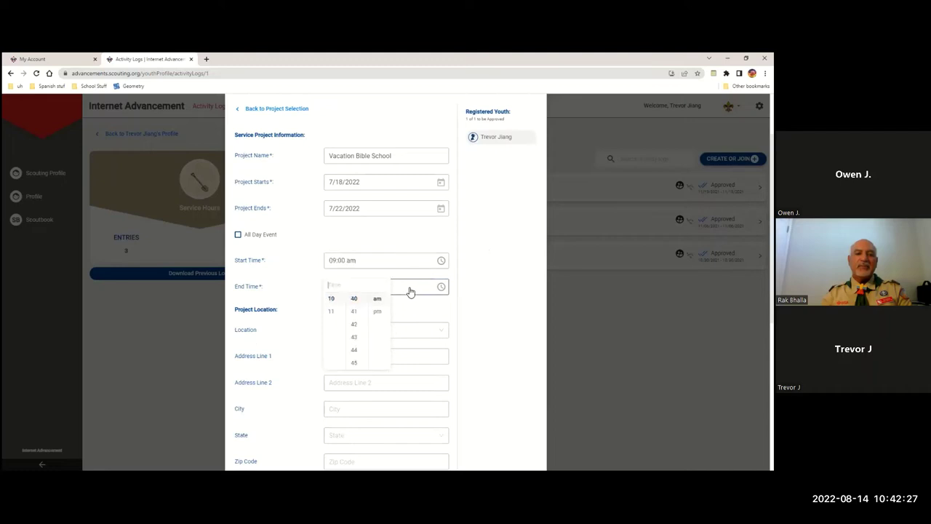
scroll(336, 309, "down", 3)
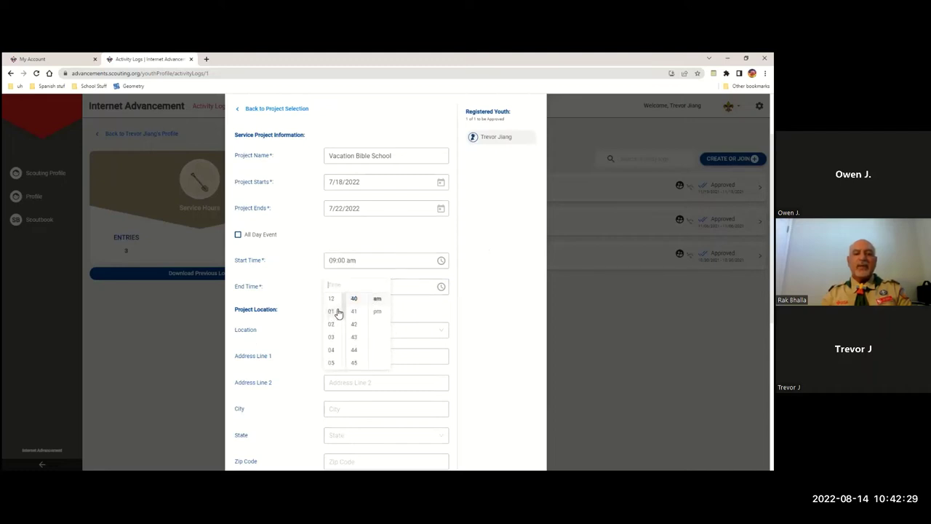
left_click(337, 310)
scroll(352, 312, "up", 3)
scroll(354, 313, "up", 5)
left_click(354, 299)
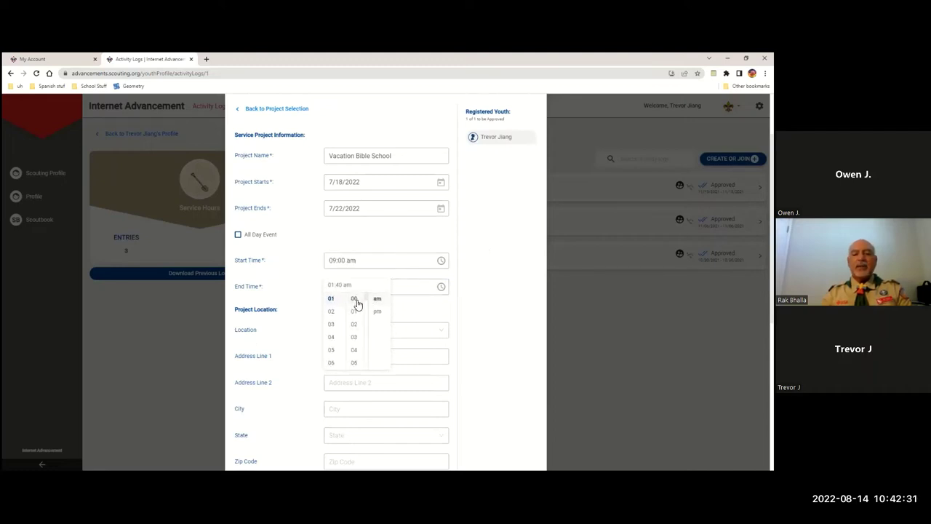
left_click(376, 311)
left_click(502, 295)
Enter "Bay Area Chinese Bible Church" as the project location and select it.
scroll(501, 295, "down", 2)
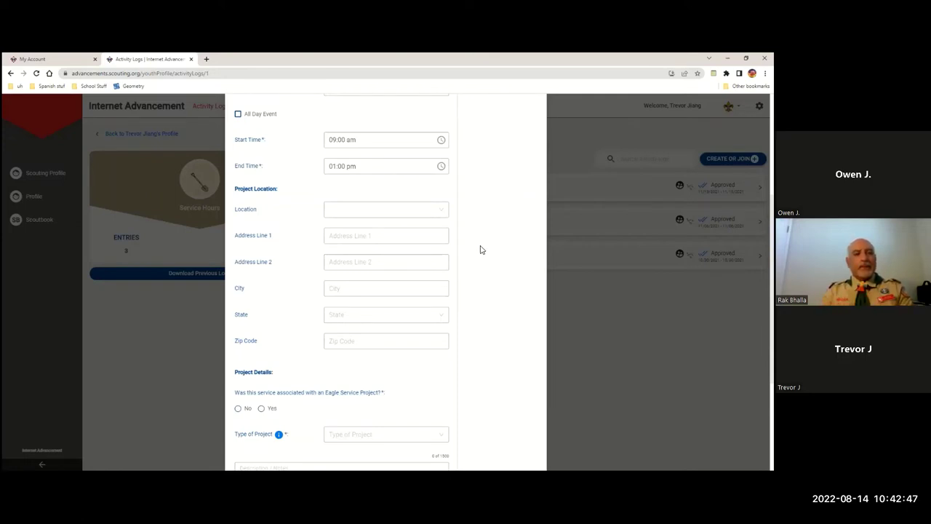
left_click(431, 210)
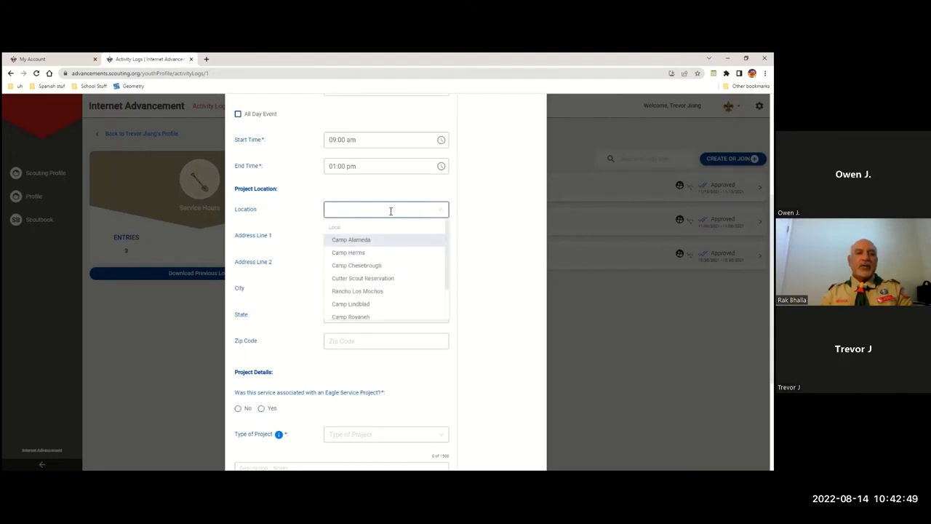
type("Bay ")
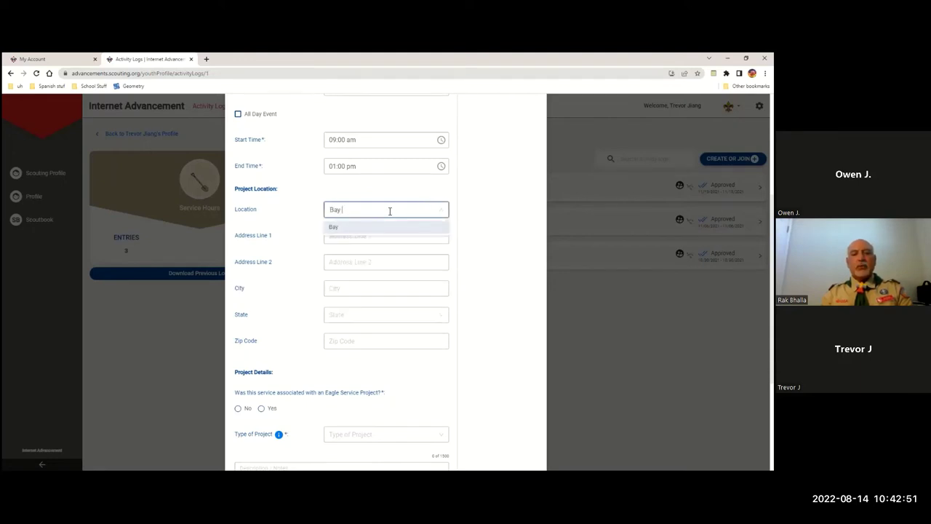
type("Area Chines")
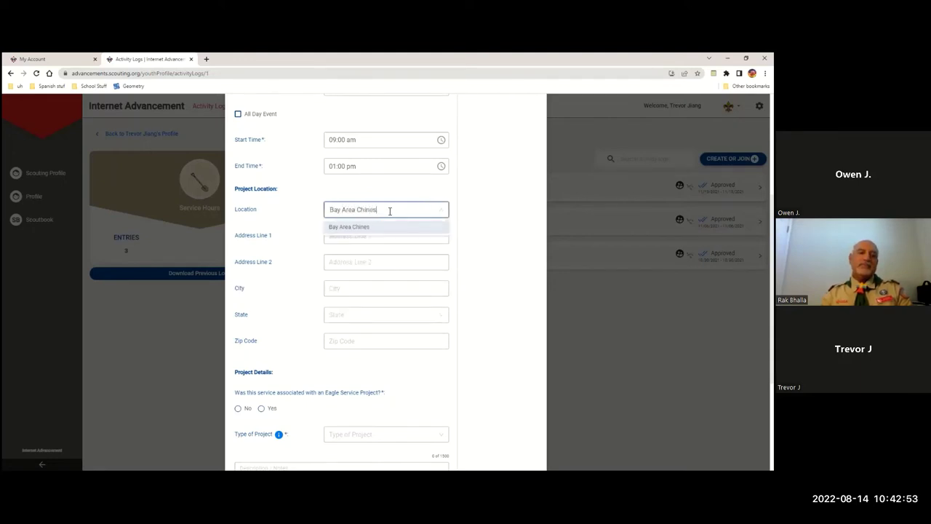
type("e Bible Church")
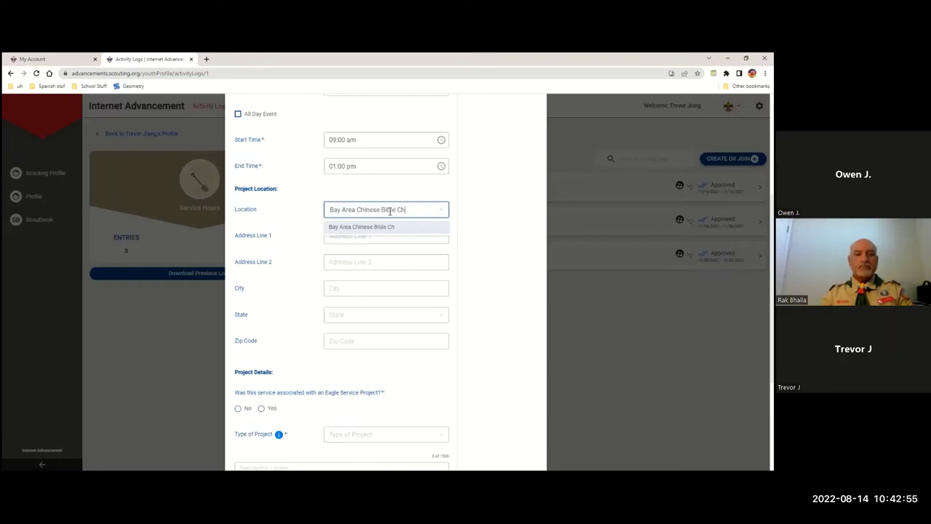
left_click(483, 204)
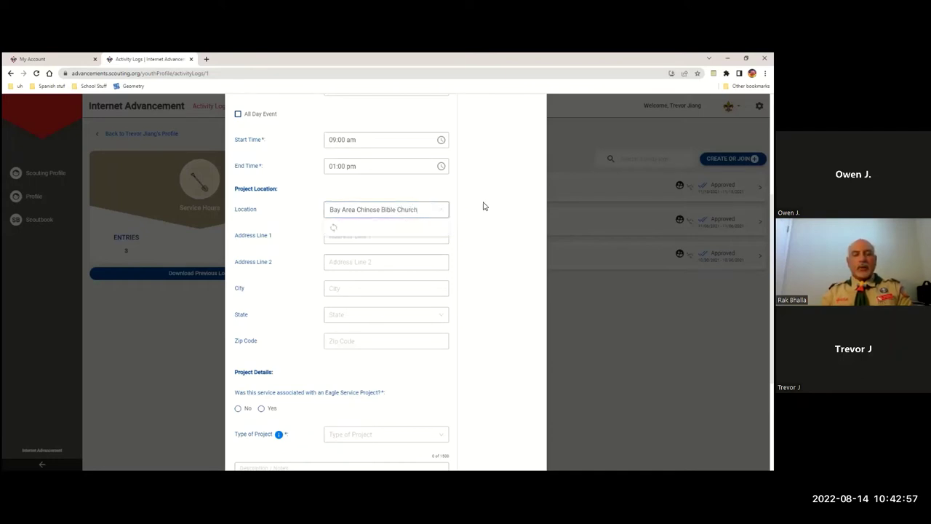
left_click(415, 211)
left_click(393, 229)
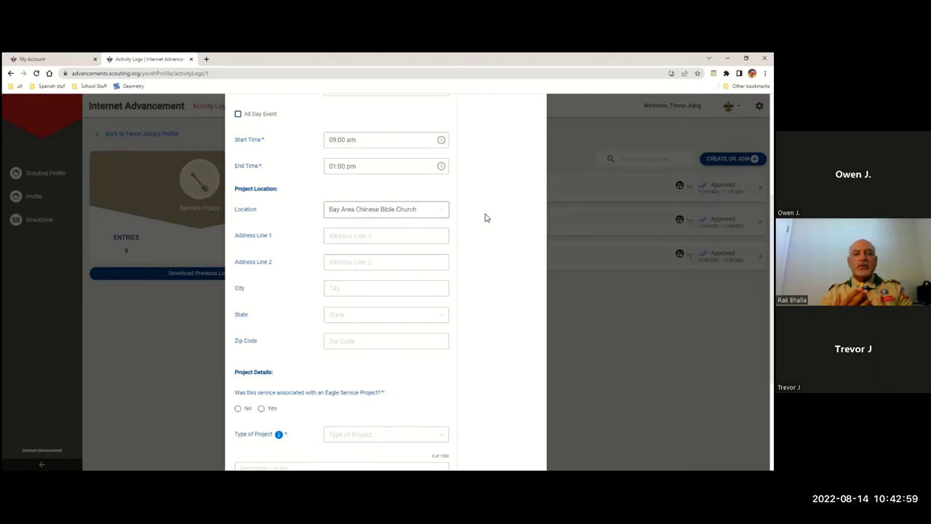
Fill in the project location's street address, city, state and zip code.
left_click(429, 234)
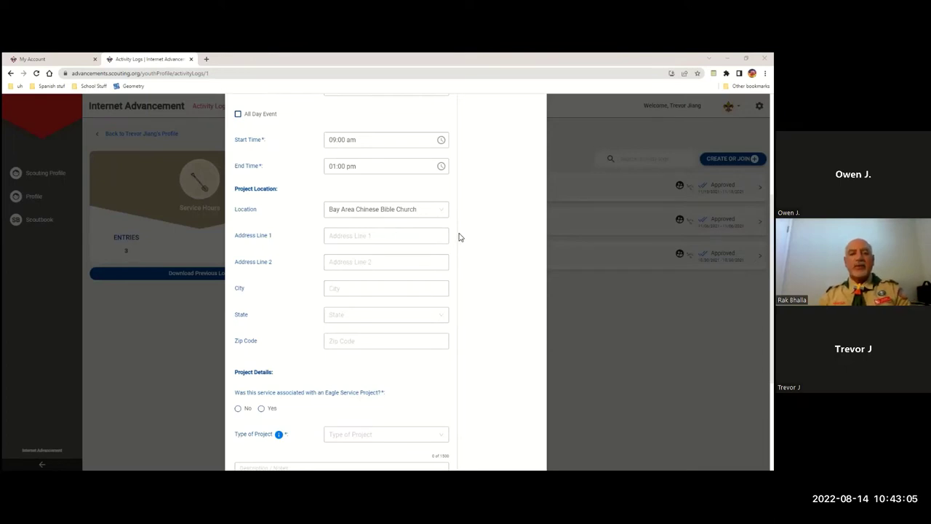
key("alt+Tab")
type("1801 N Loop Rd")
left_click(393, 291)
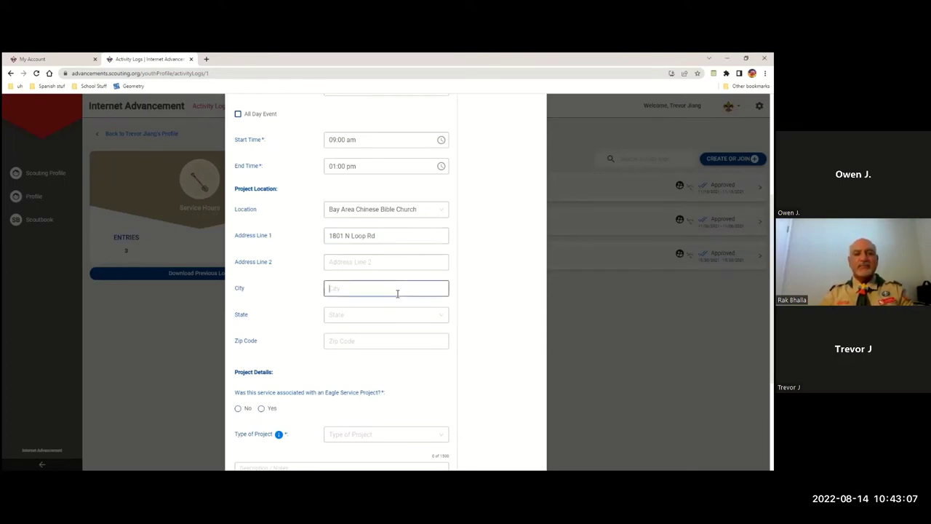
type("Alameda")
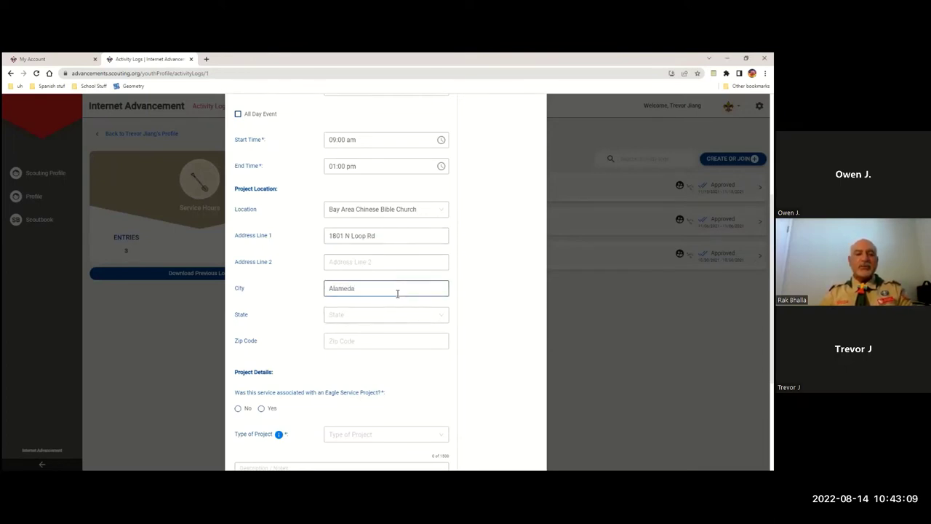
left_click(373, 320)
type("ca")
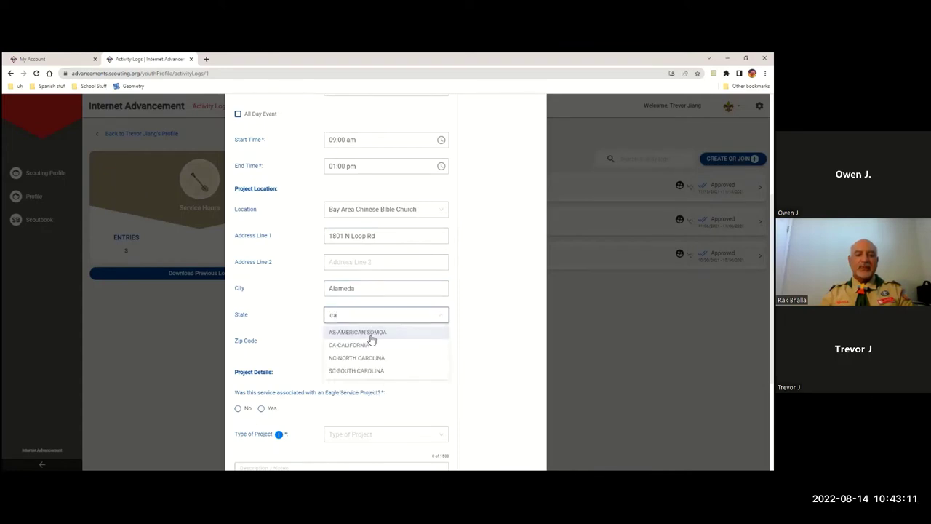
left_click(369, 349)
left_click(378, 346)
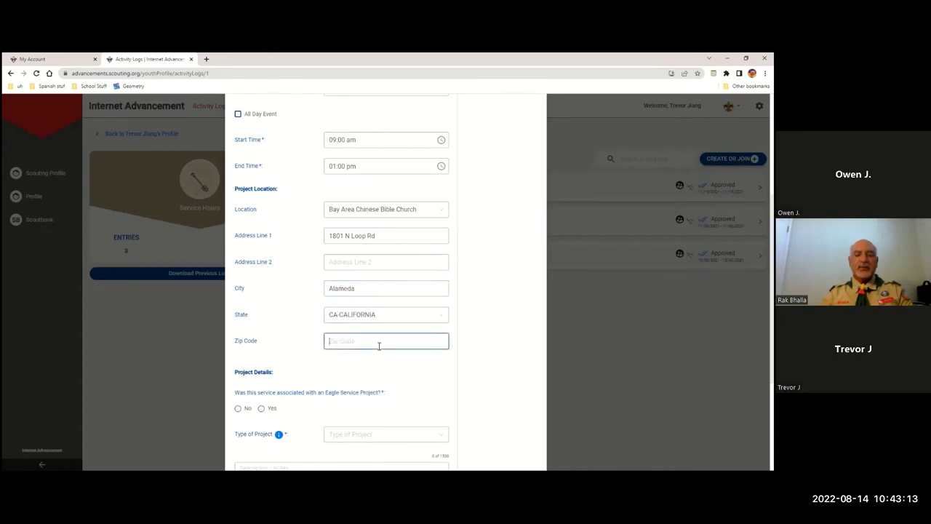
type("94502")
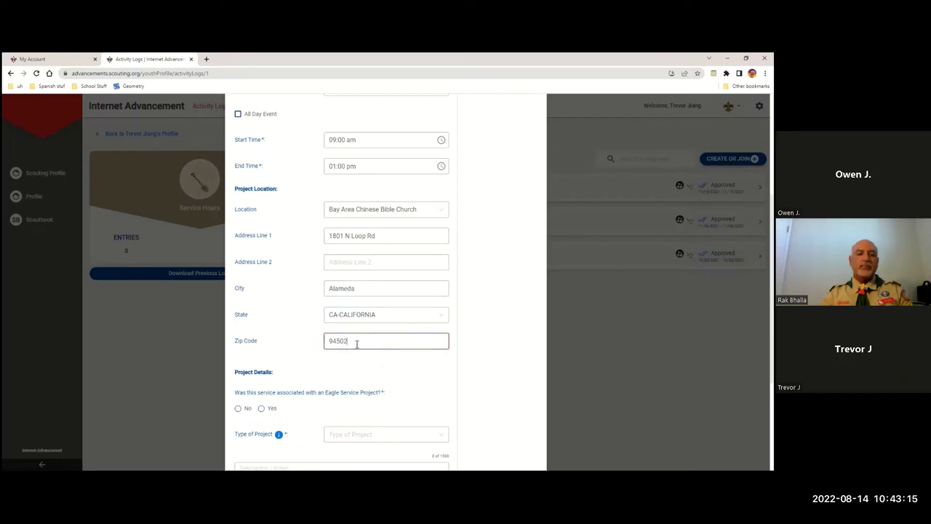
Answer No to whether the service was associated with an Eagle Service Project.
scroll(306, 295, "down", 3)
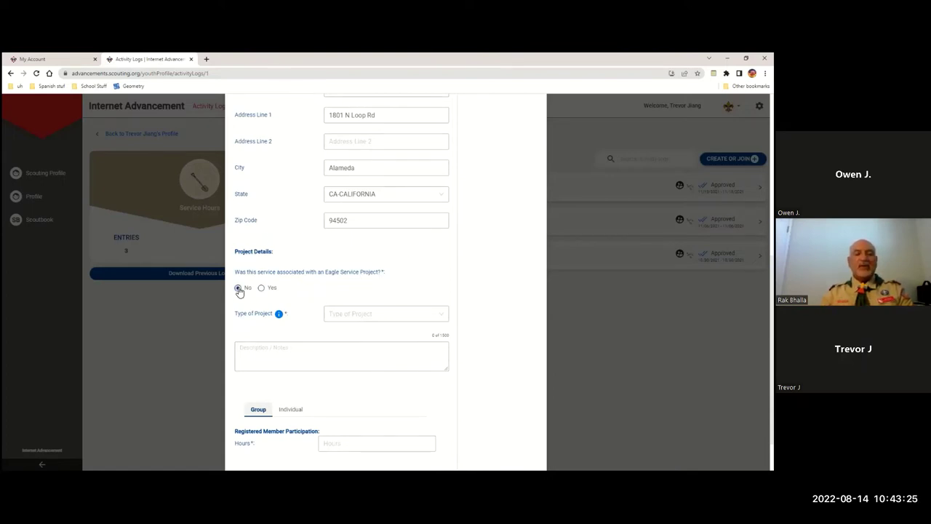
scroll(325, 269, "down", 1)
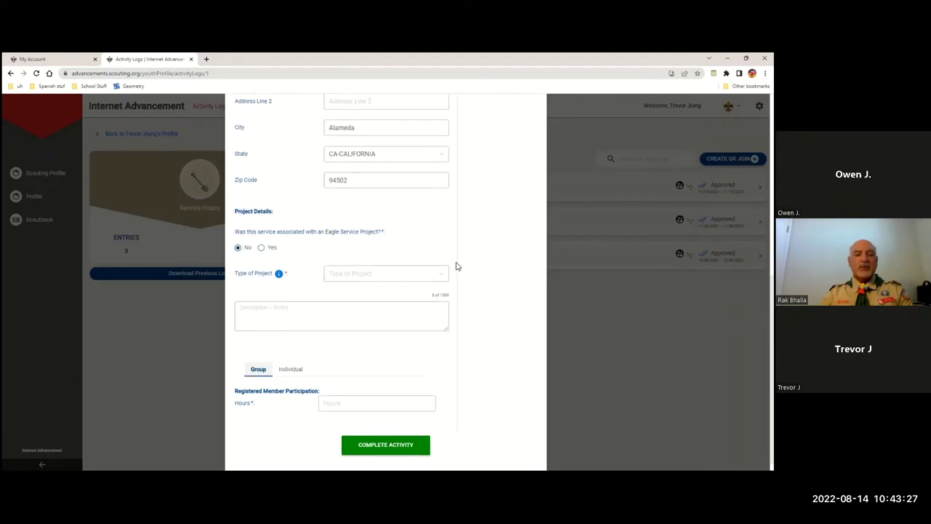
Set the service project's type to Other Services.
left_click(403, 274)
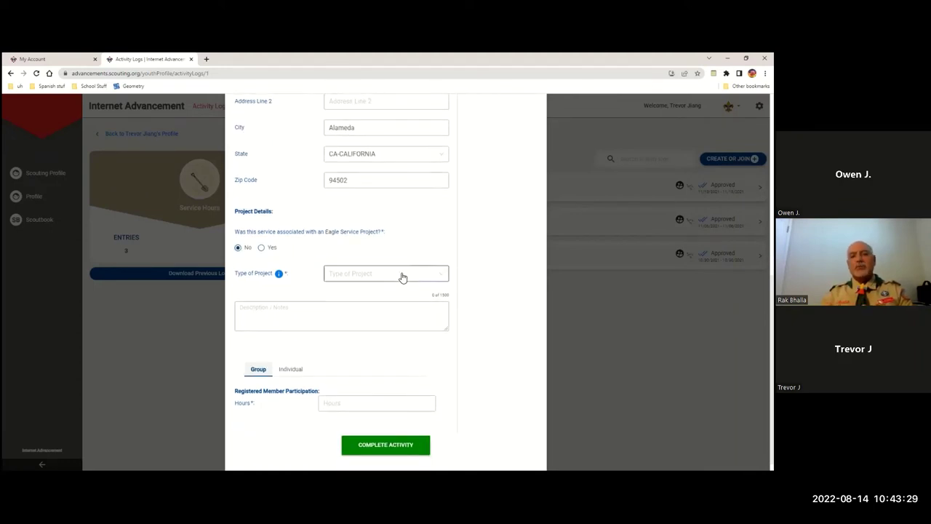
scroll(390, 300, "down", 1)
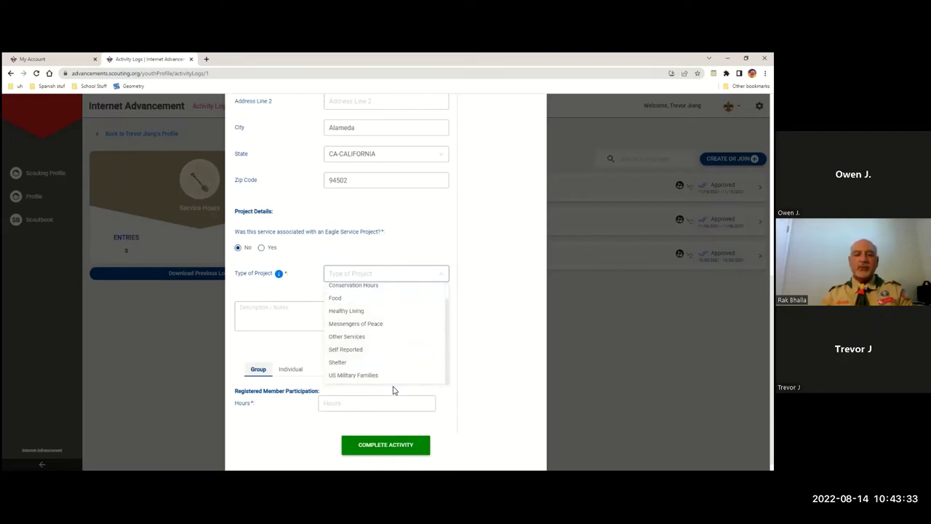
scroll(400, 351, "down", 1)
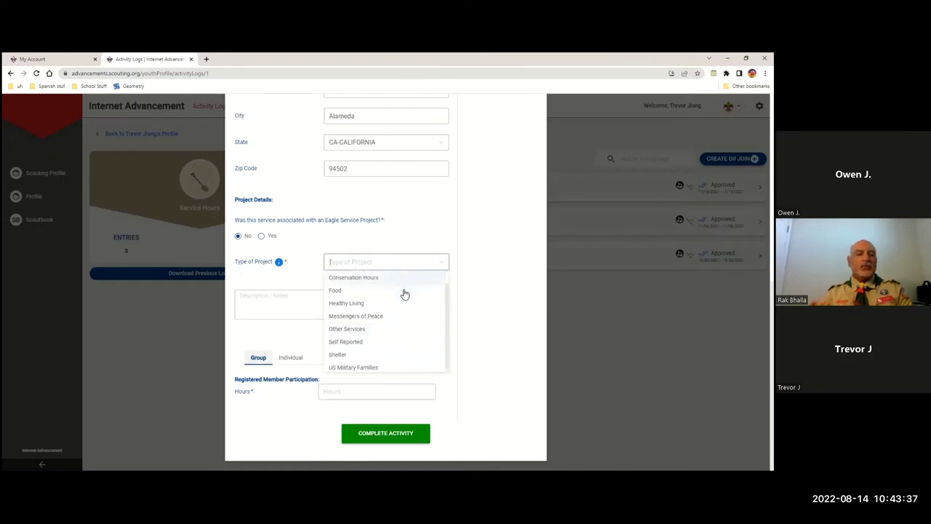
left_click(355, 327)
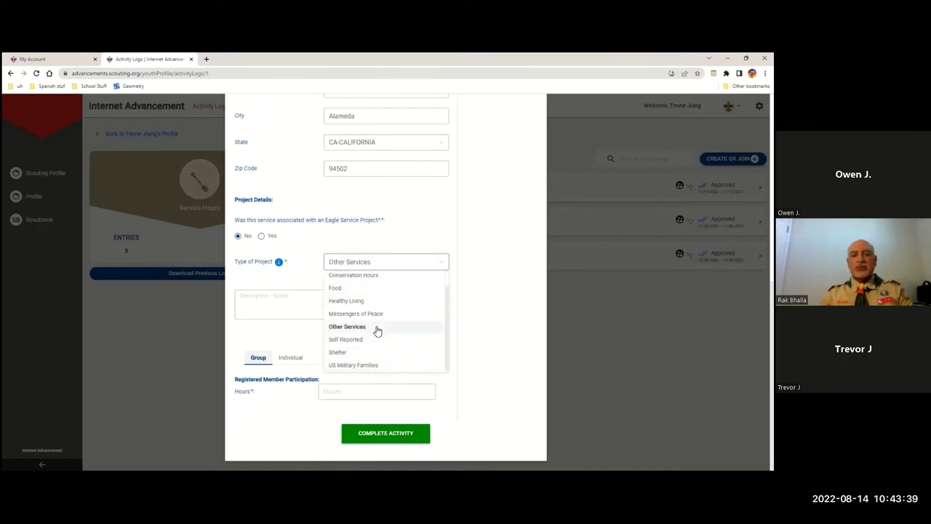
Describe the project in the notes: two-hour training on 7/10, VBS recreation staff on 7/18-22 from 9am to 1pm daily, and staff meetings after each shift.
left_click(305, 303)
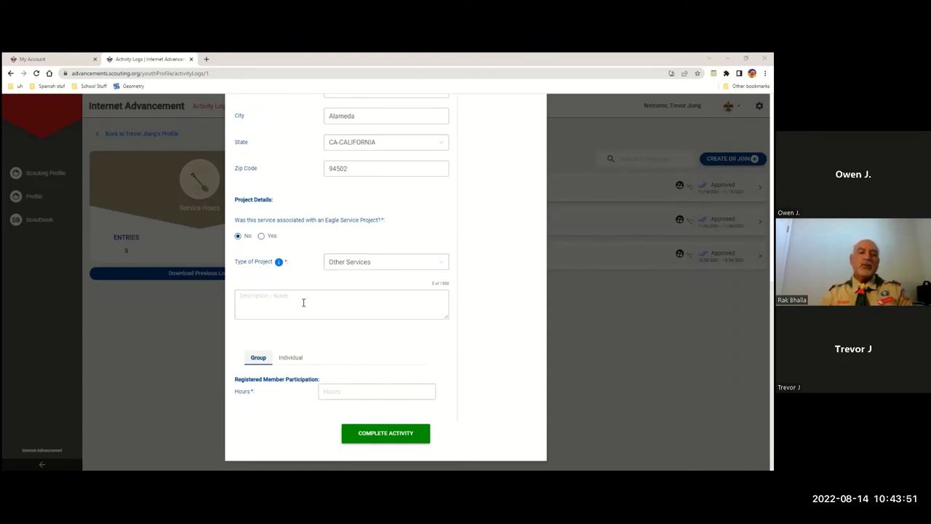
left_click(335, 320)
type("I attended a two-hours training on 7/10 successfully, I became eligible to serve at Bay Area Chinese Bible Church's VBS program which gives kids opportunities to learn about God with themed activities. I served VBS as recreation staff from 7/18-22 9am - 1pm daily, and attended staff meetings after my shift each day.")
left_click(466, 322)
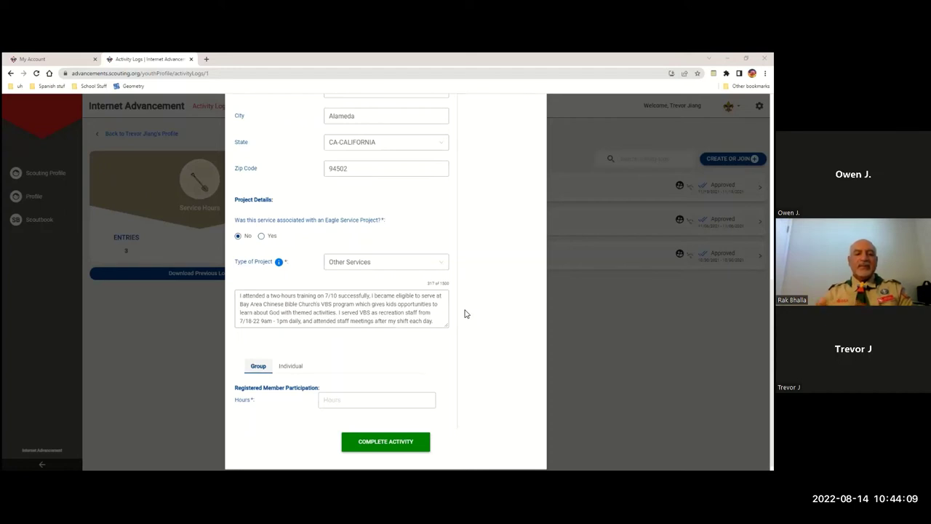
Enter 24.5 hours for the registered member participation in the group record.
scroll(345, 392, "down", 1)
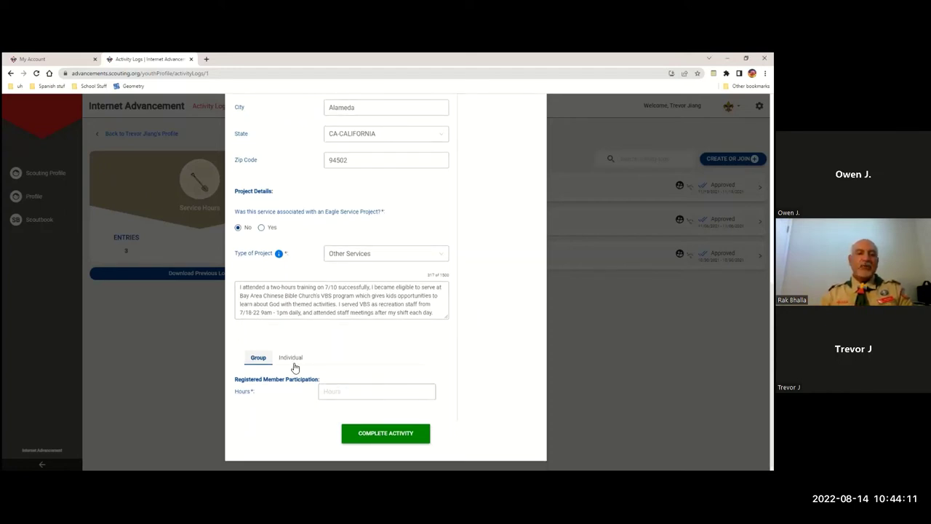
left_click(339, 395)
type("2")
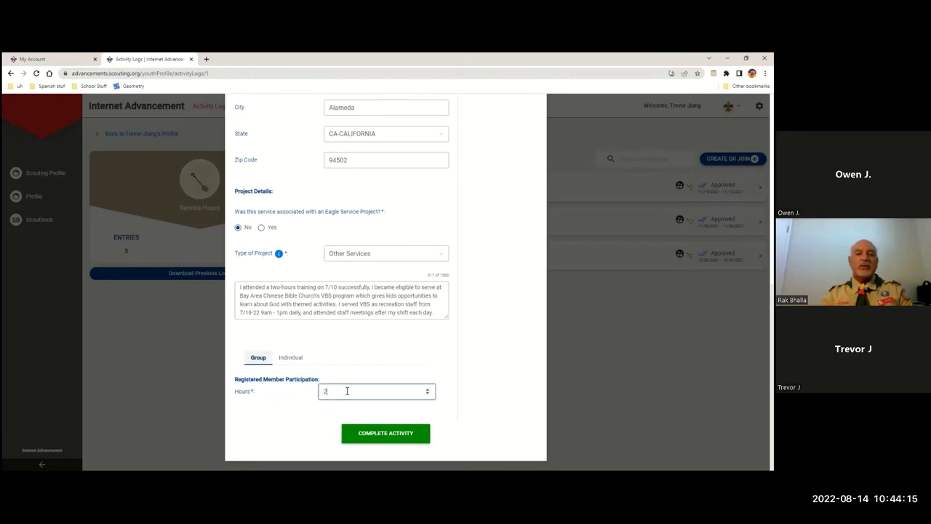
type("4.5")
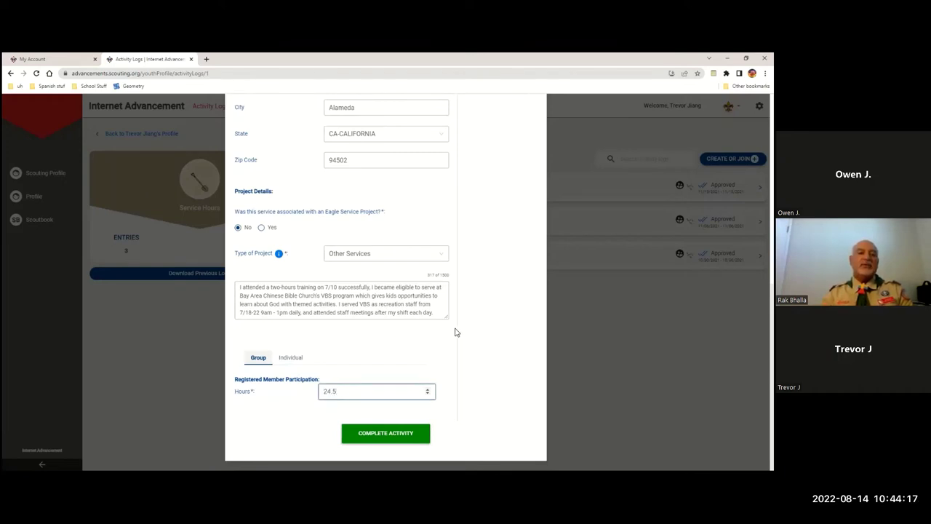
left_click(456, 332)
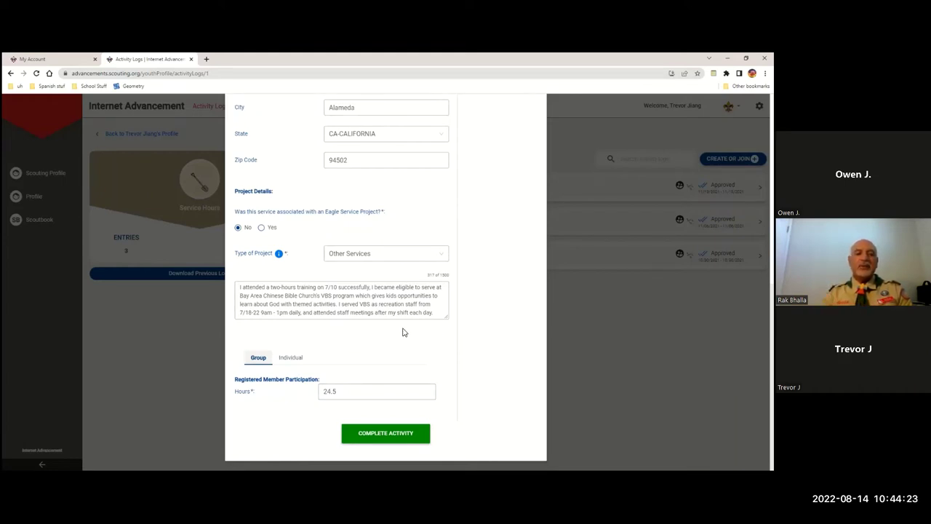
Review the Vacation Bible School service project entry and submit it as a completed activity.
scroll(404, 332, "up", 10)
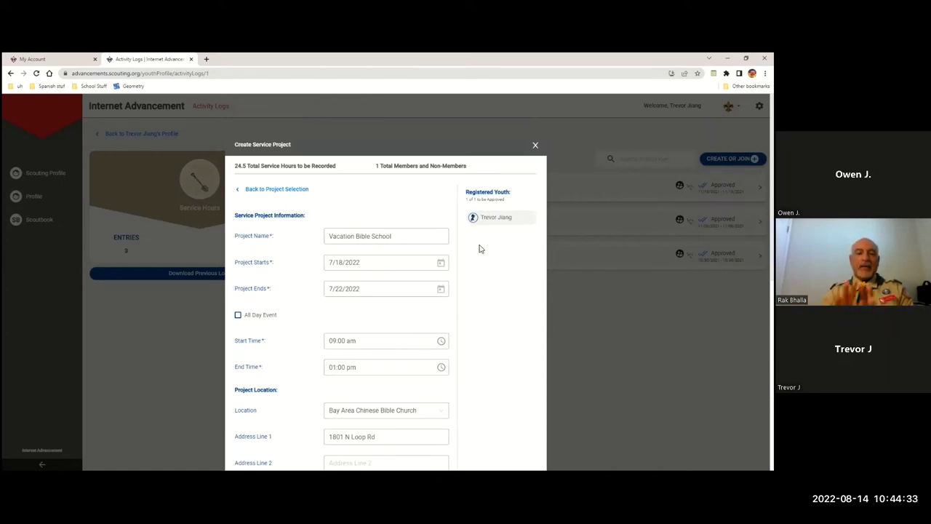
scroll(480, 249, "down", 5)
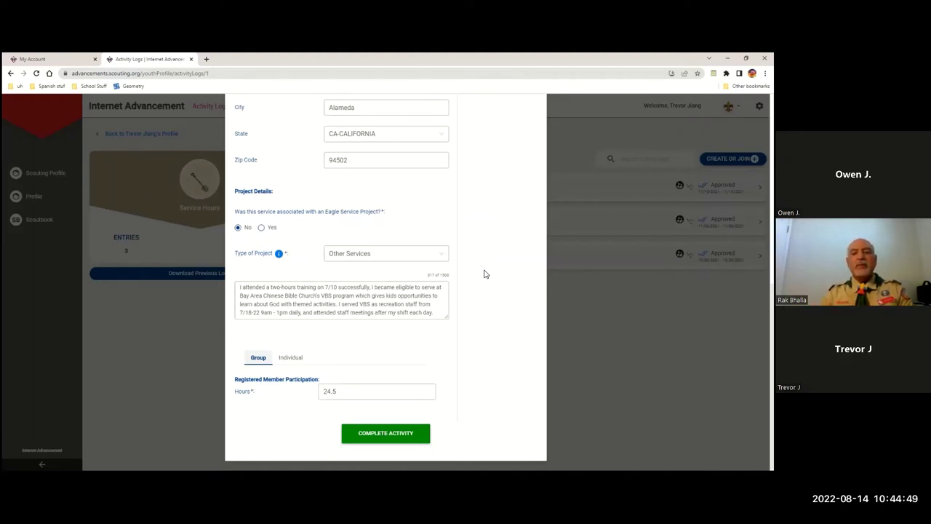
left_click(400, 433)
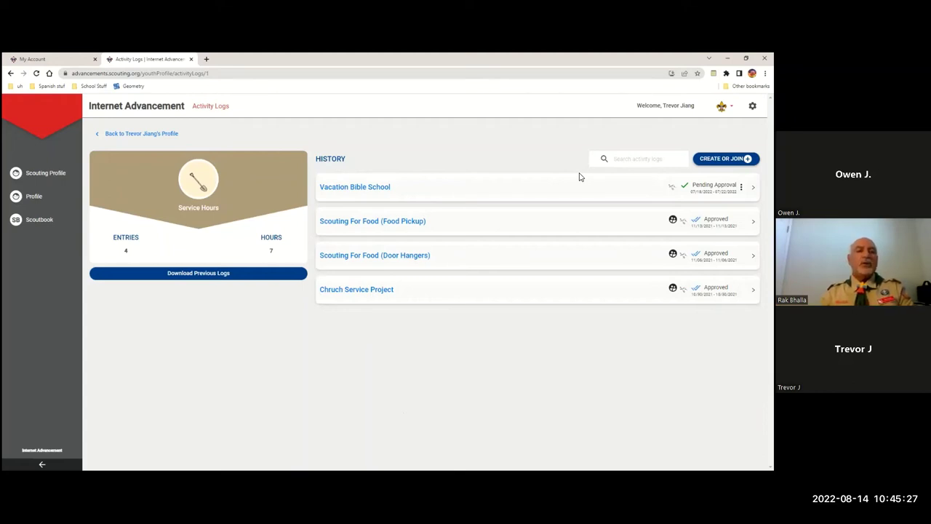
Go back to the scout's profile, open the Camping log and create a personal campout activity dated August 12, 2022.
left_click(173, 134)
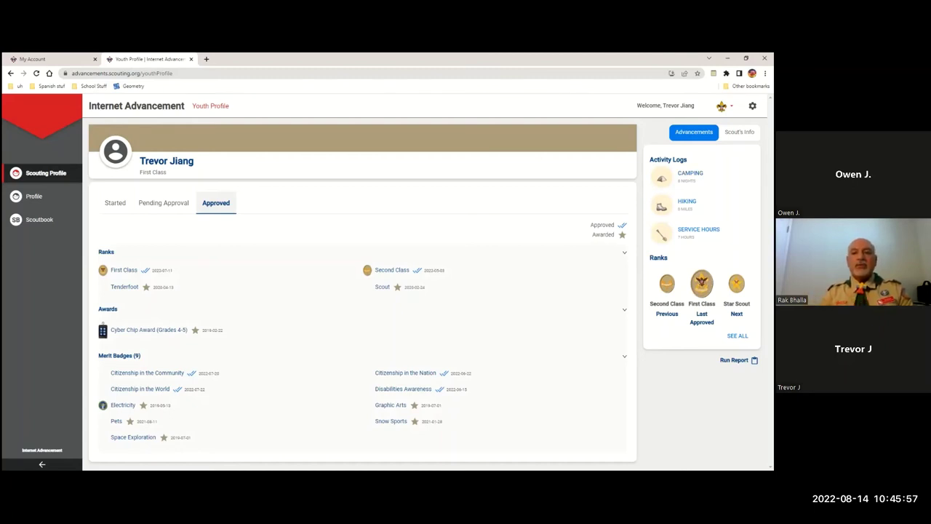
left_click(691, 173)
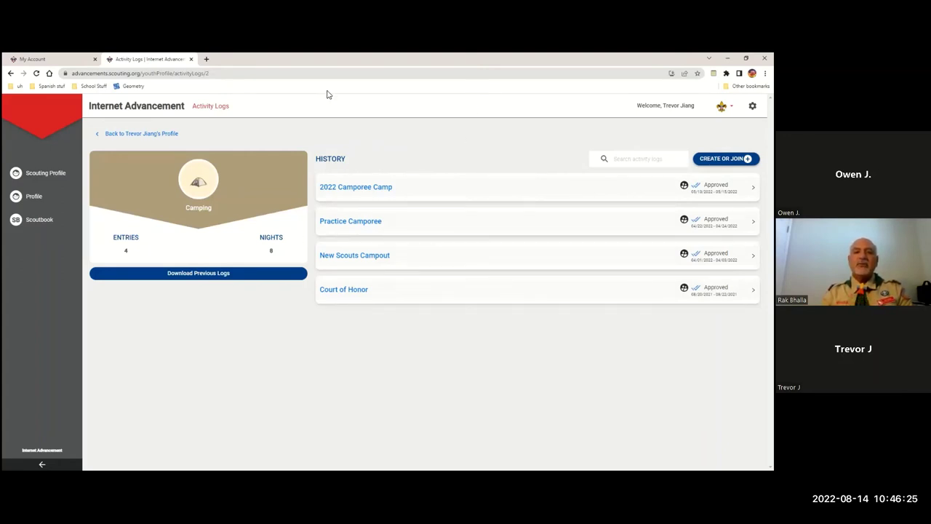
left_click(726, 158)
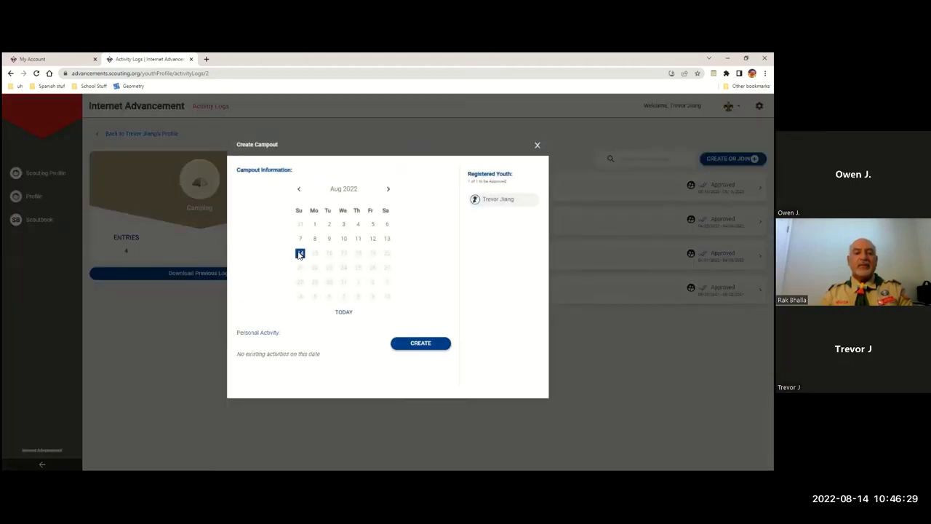
left_click(378, 244)
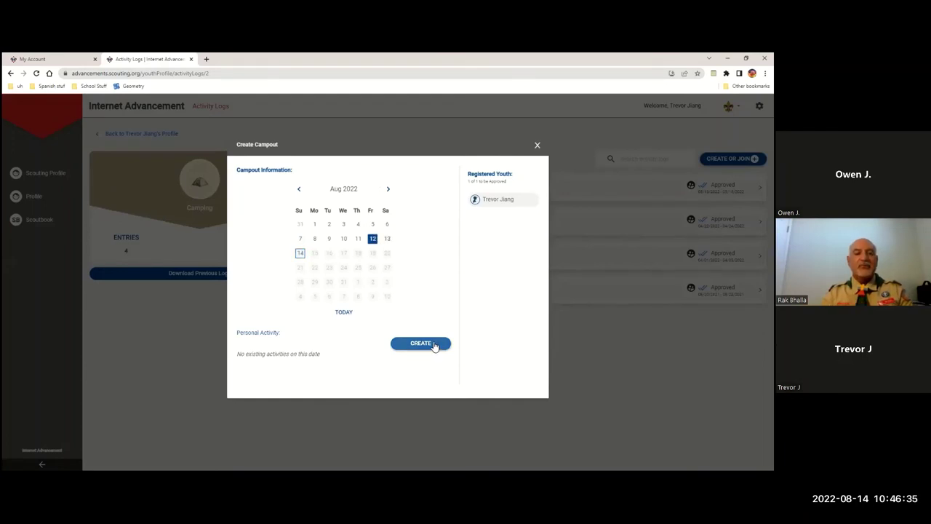
left_click(435, 346)
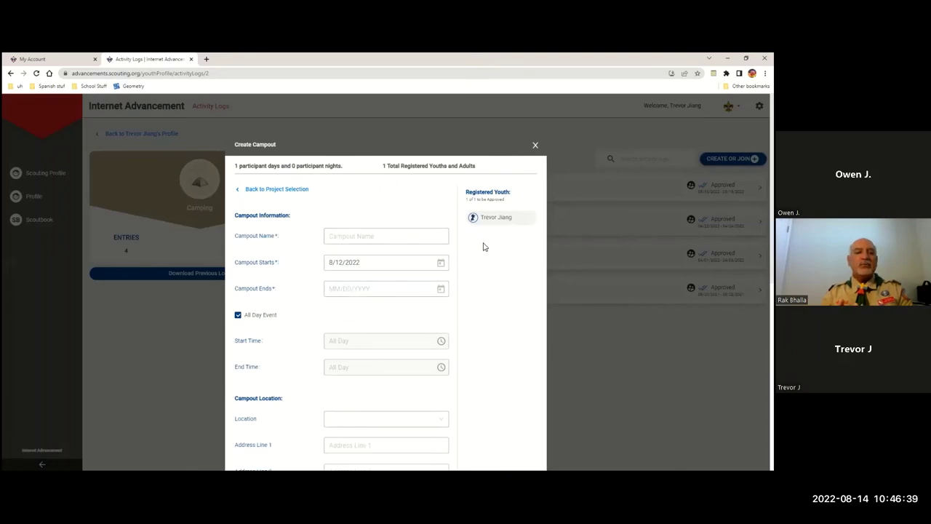
Name the campout "New Scout Campout".
scroll(484, 245, "down", 1)
left_click(361, 195)
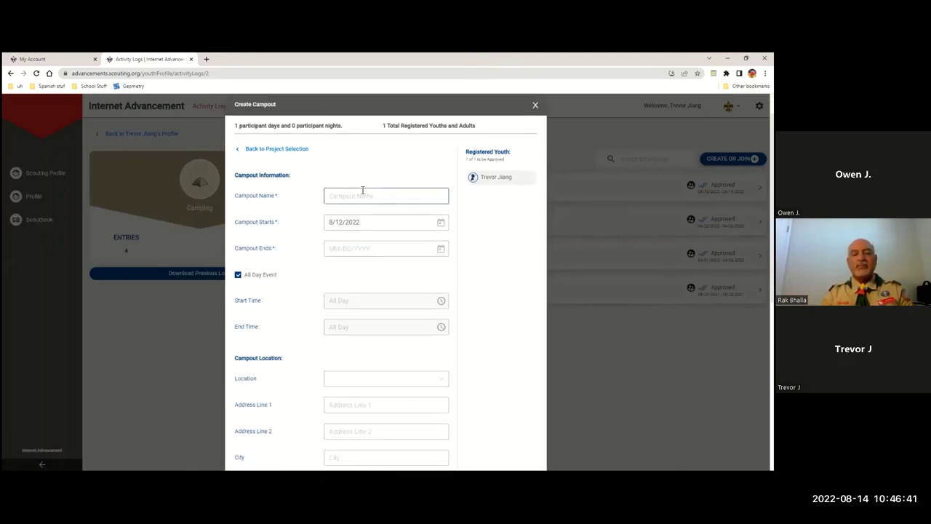
type("New ")
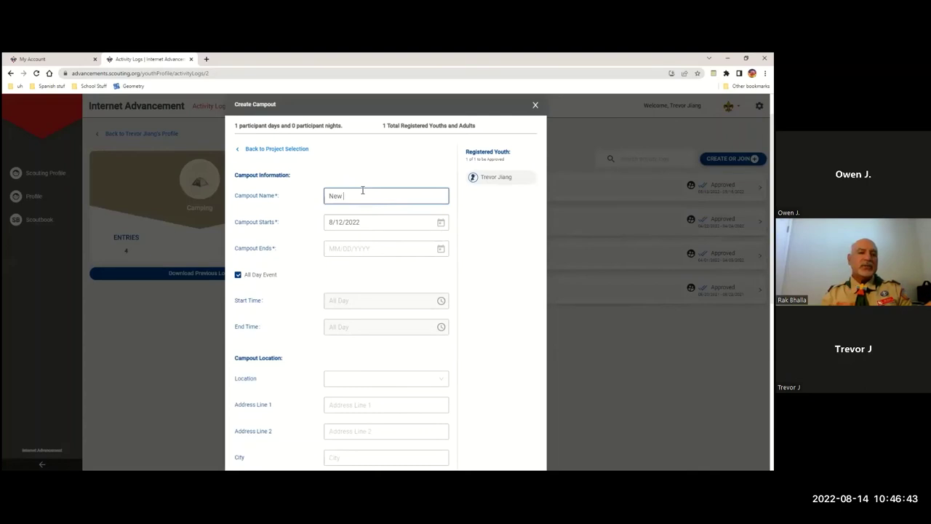
type("Scout C")
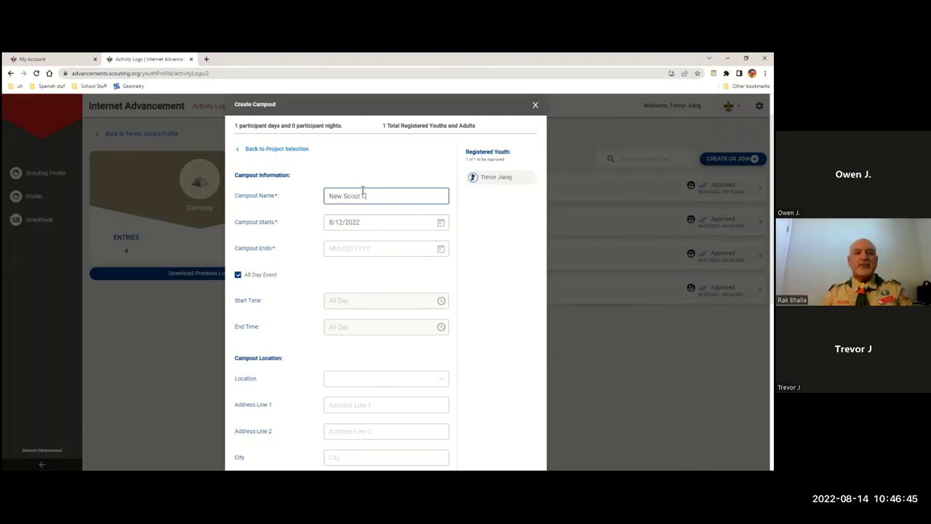
type("ampou")
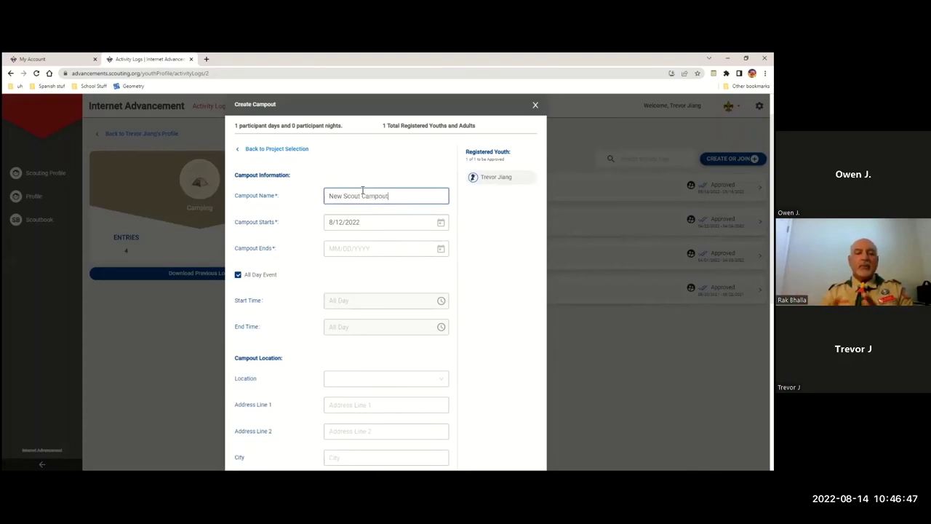
type("t")
left_click(376, 177)
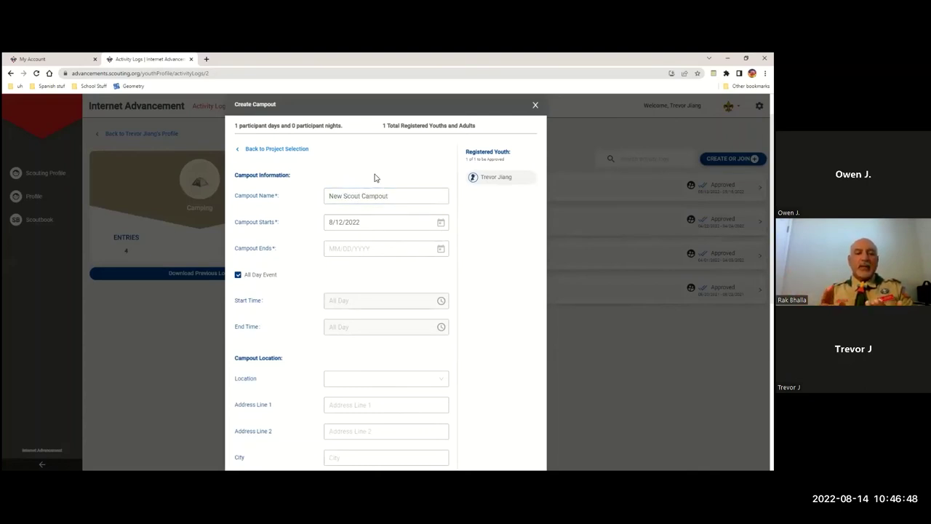
Set the campout's end date to 8/14/2022 and turn off the All Day Event option.
left_click(376, 254)
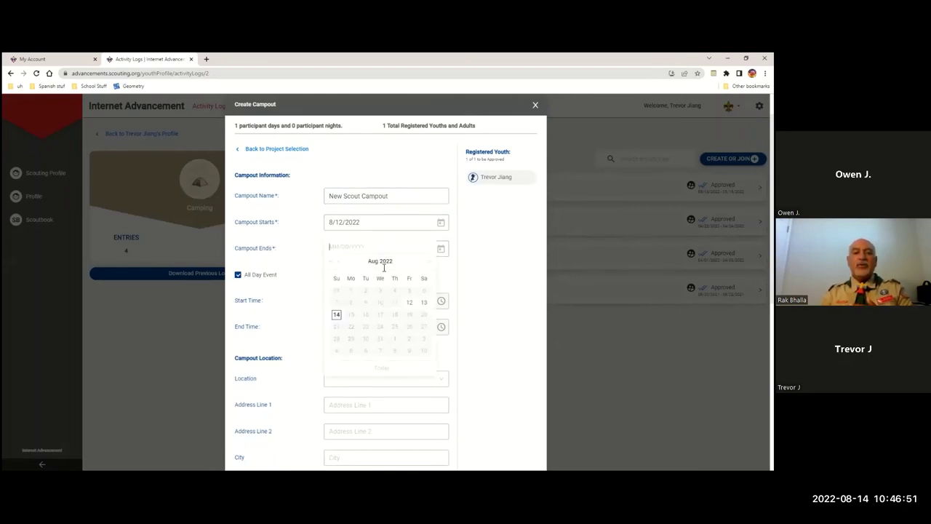
left_click(336, 315)
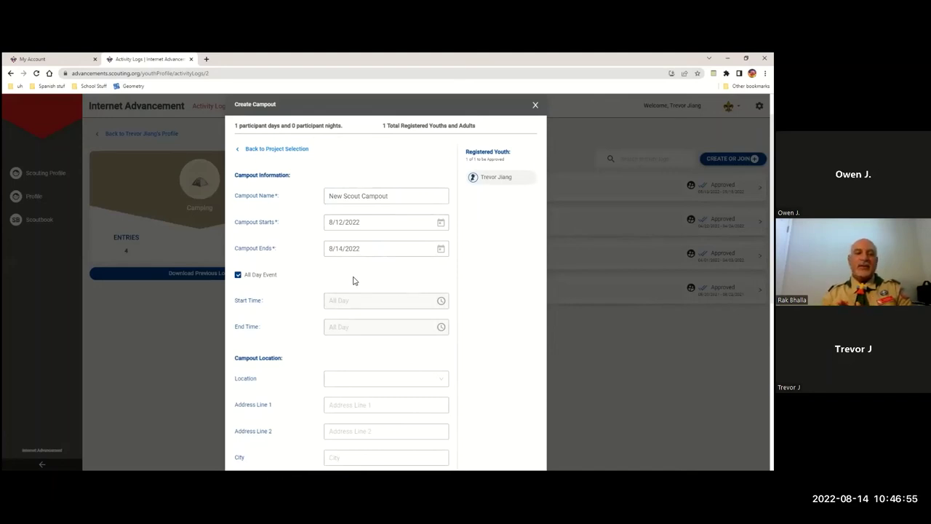
left_click(274, 283)
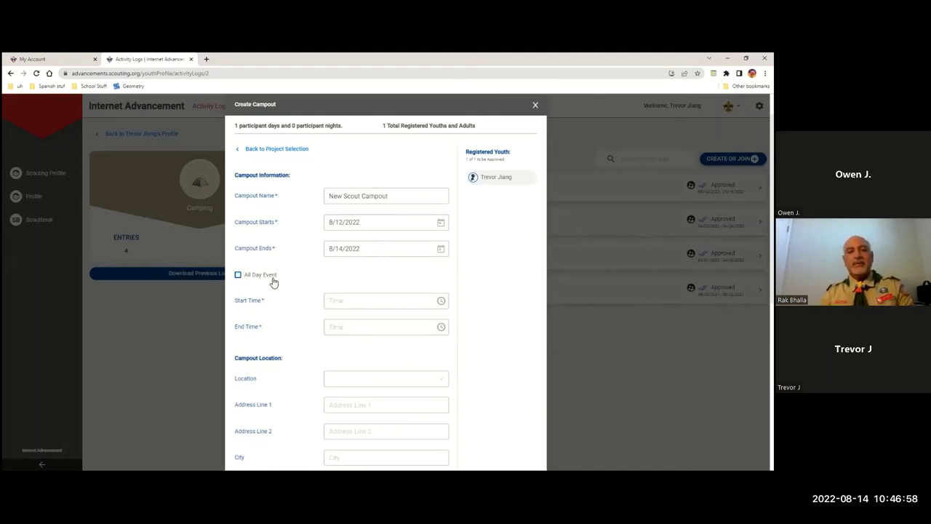
Set the campout's start time to 06:00 am.
left_click(386, 301)
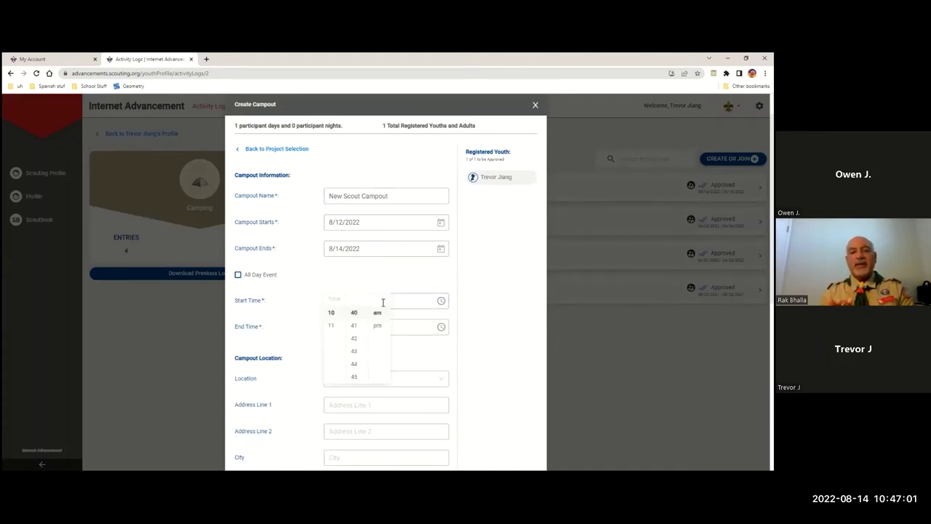
scroll(335, 323, "up", 3)
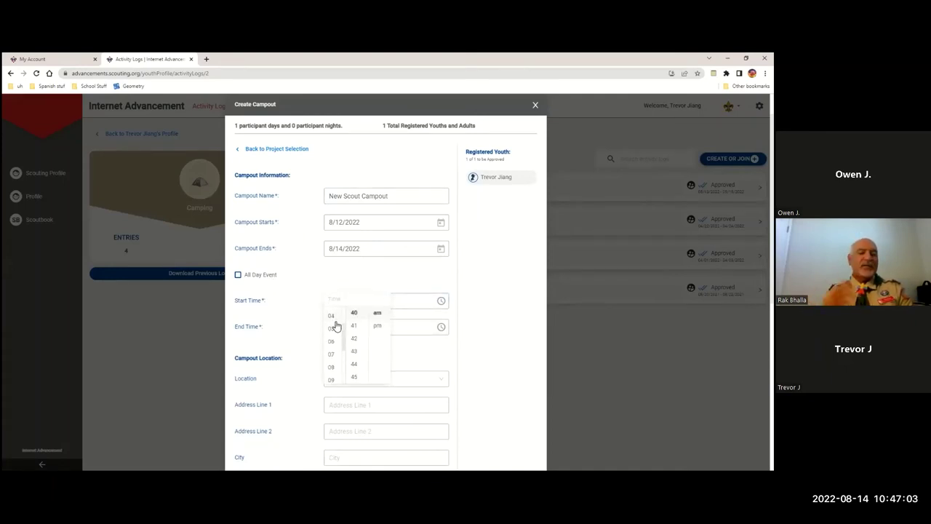
left_click(332, 344)
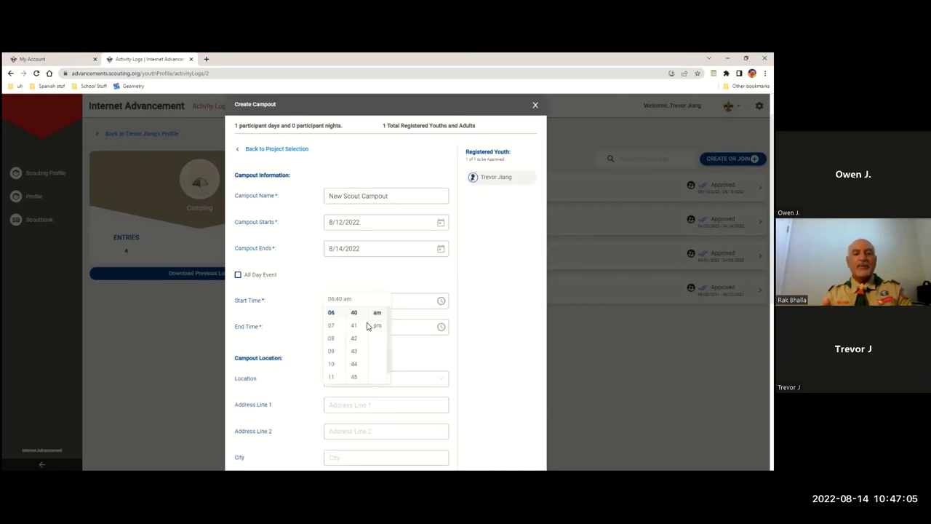
scroll(356, 331, "up", 5)
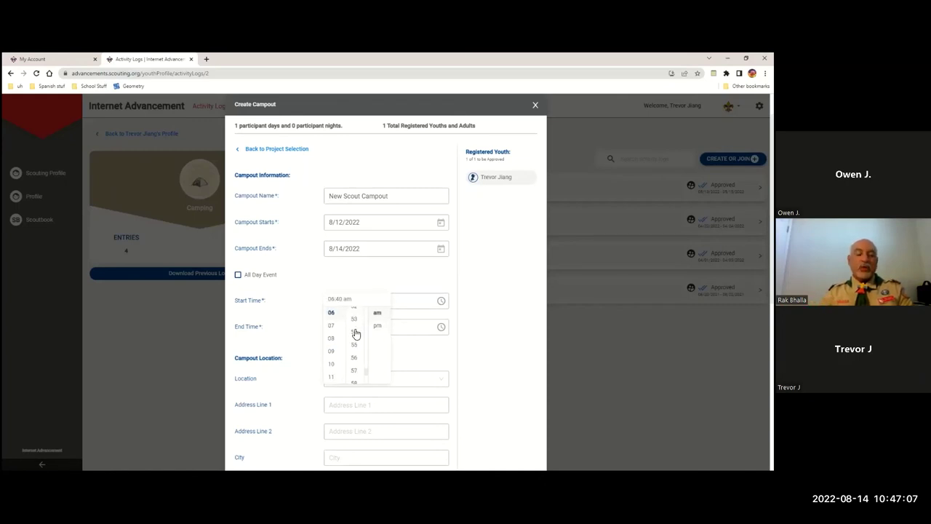
scroll(355, 320, "up", 6)
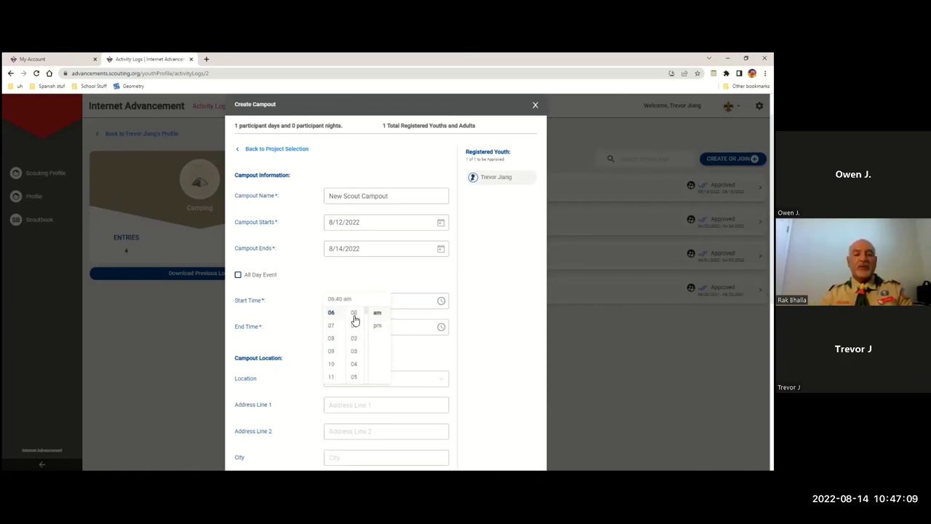
left_click(354, 314)
left_click(501, 328)
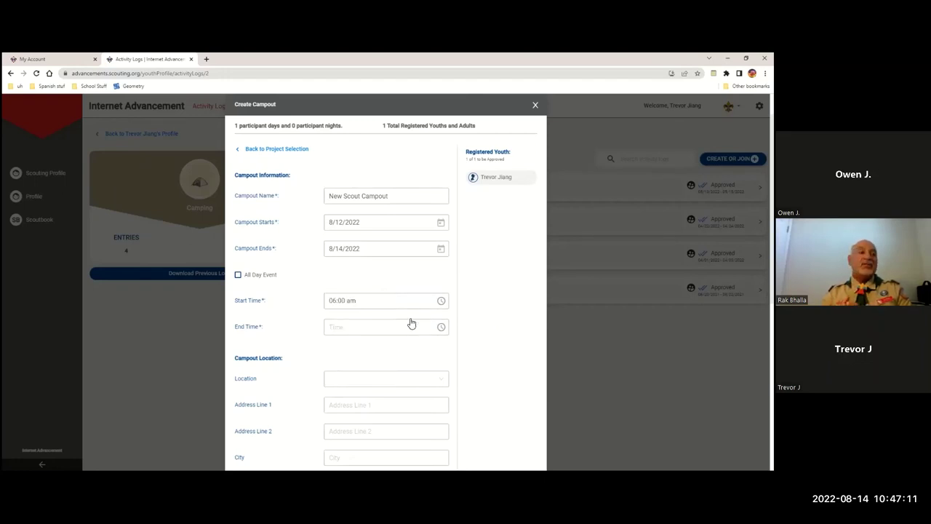
scroll(396, 325, "down", 1)
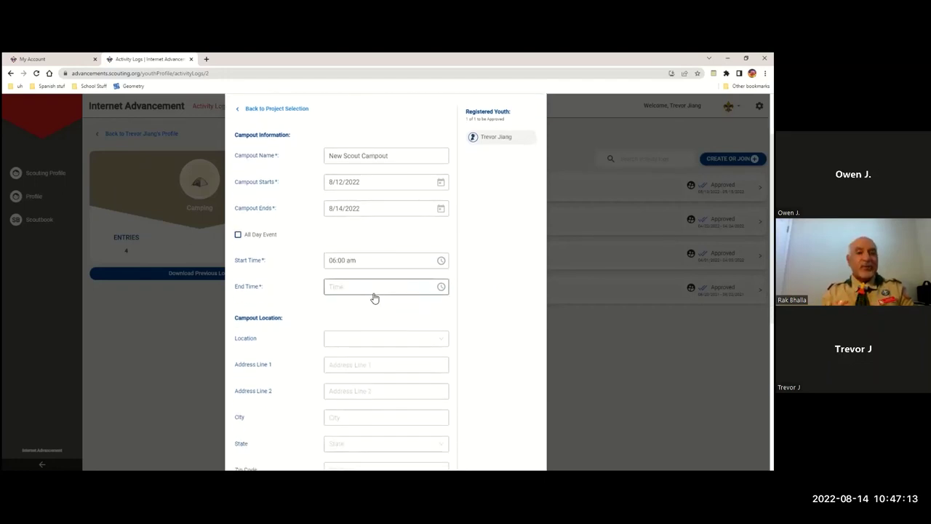
left_click(370, 298)
scroll(331, 312, "up", 3)
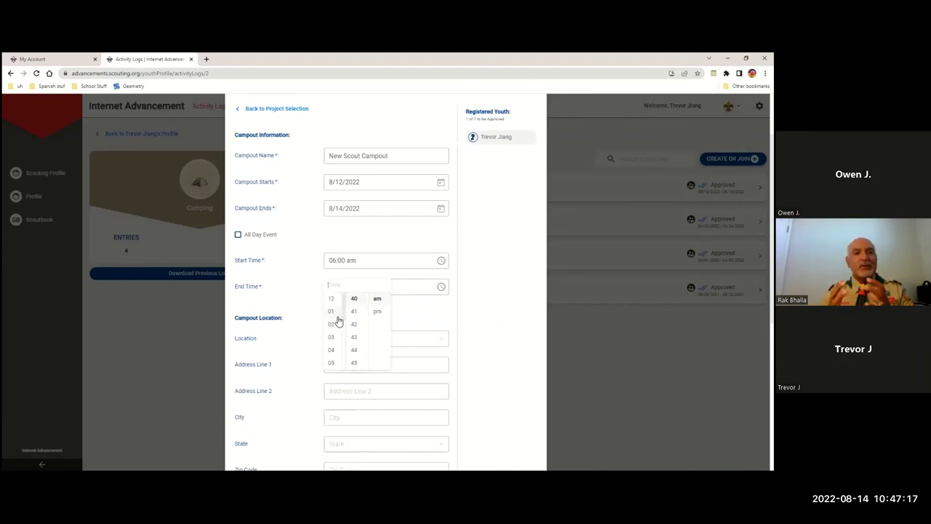
left_click(417, 313)
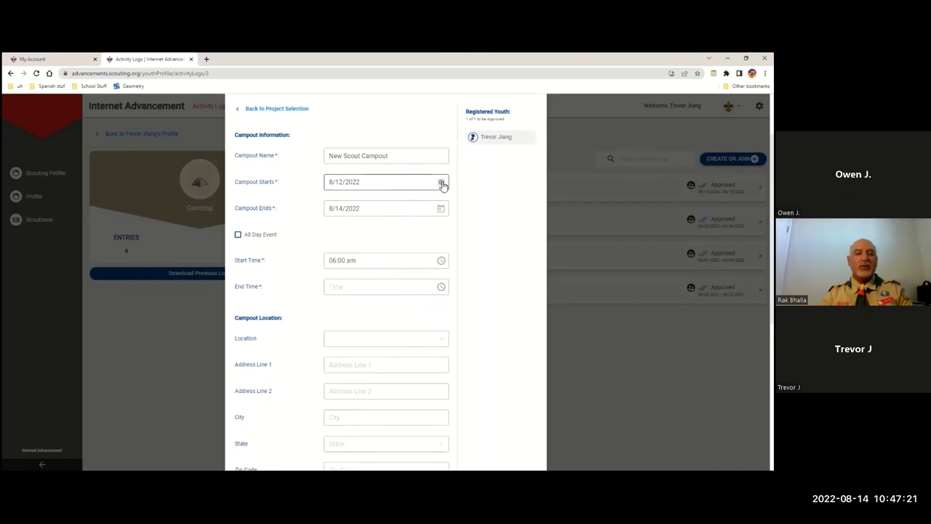
Set the youth's campout attendance to 2 days and 2 nights, leaving the campout details and frost points blank.
scroll(437, 299, "down", 5)
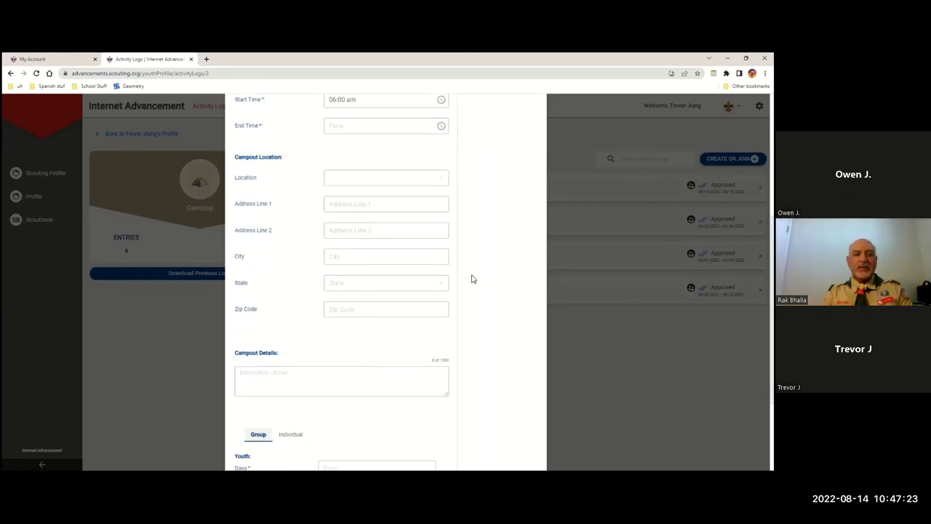
scroll(477, 275, "down", 1)
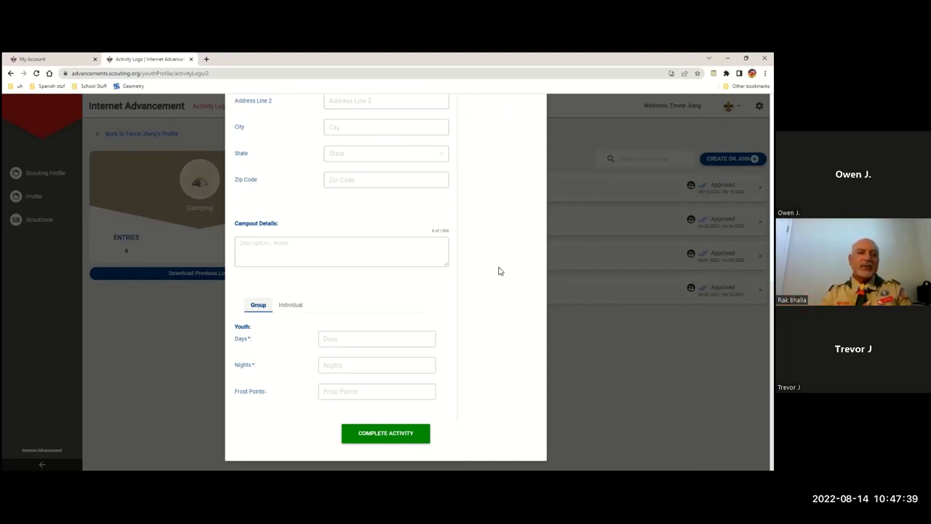
left_click(367, 248)
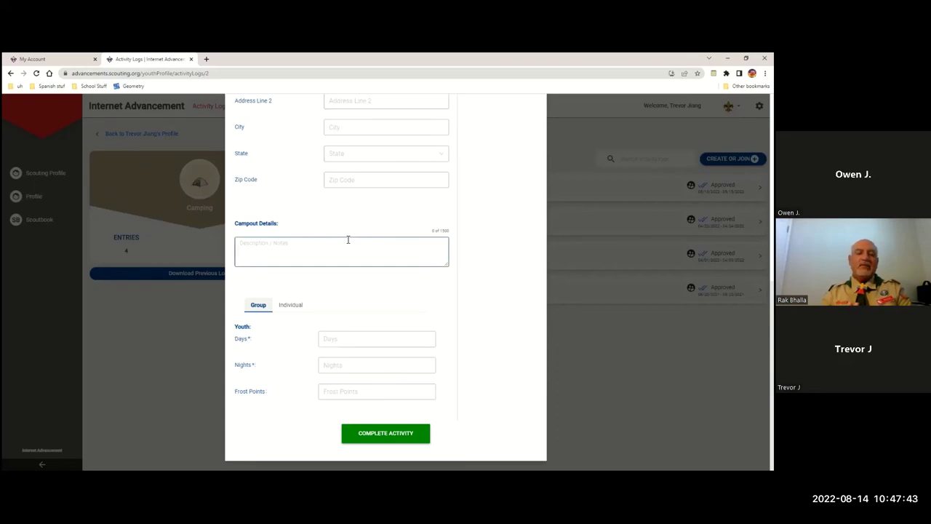
left_click(346, 337)
type("2")
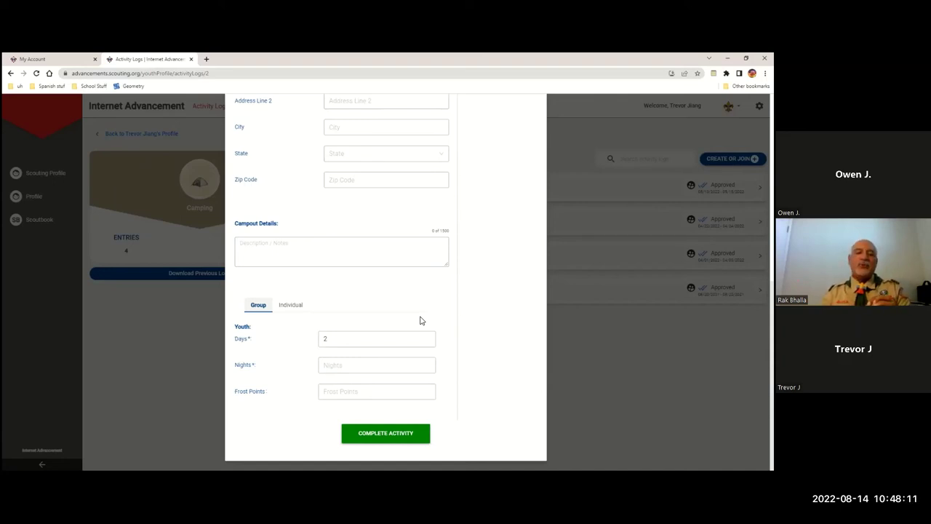
left_click(366, 370)
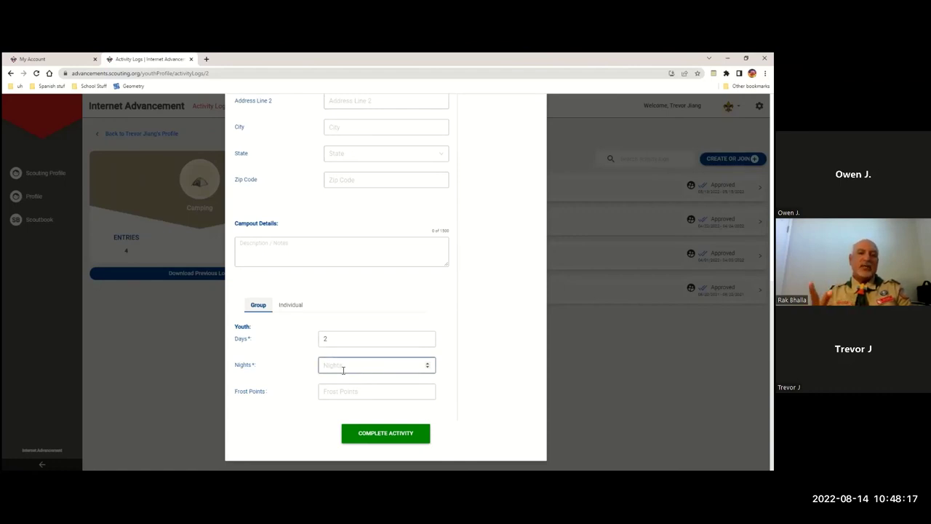
type("2")
left_click(289, 355)
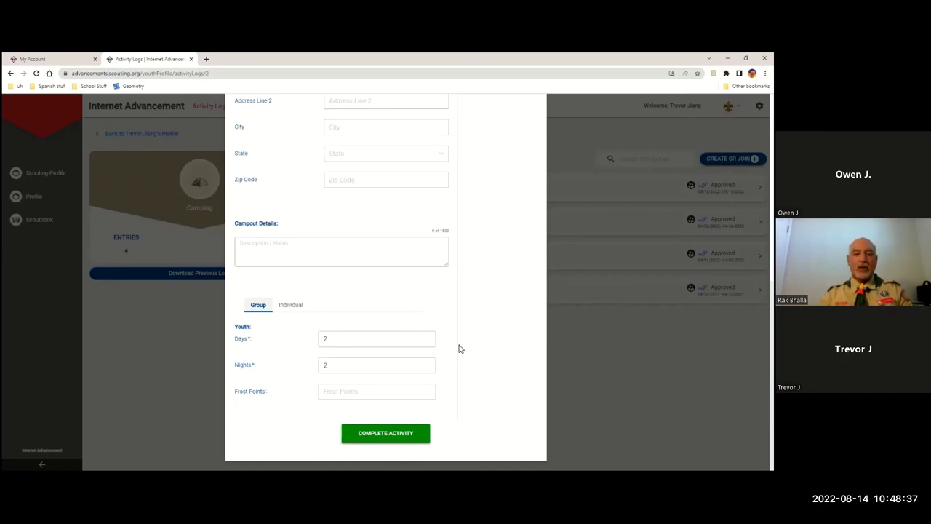
Close the new campout form without saving the changes, exit campout creation and return to the scout's profile.
scroll(459, 348, "up", 5)
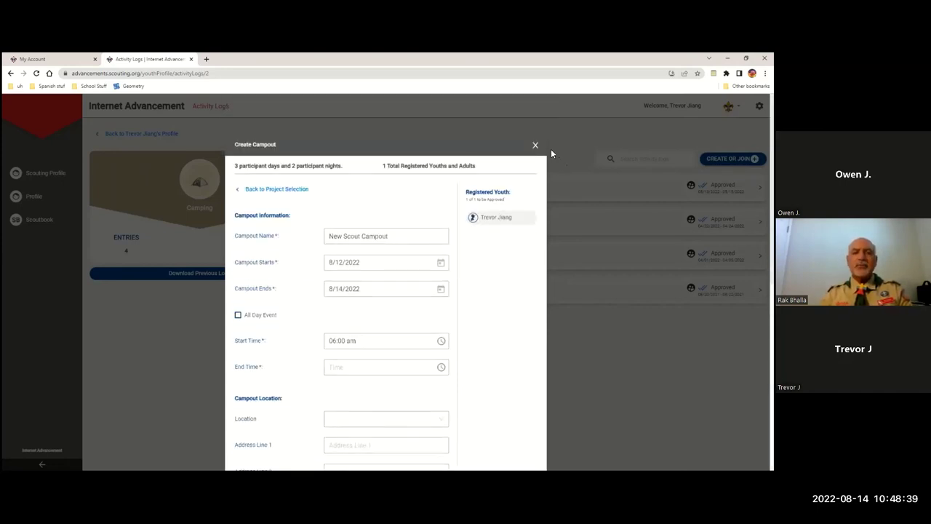
left_click(536, 147)
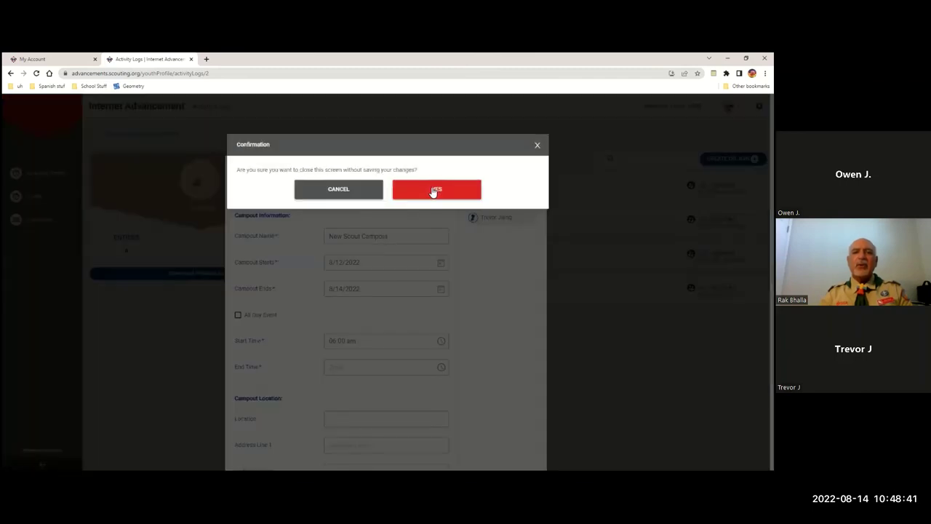
left_click(434, 190)
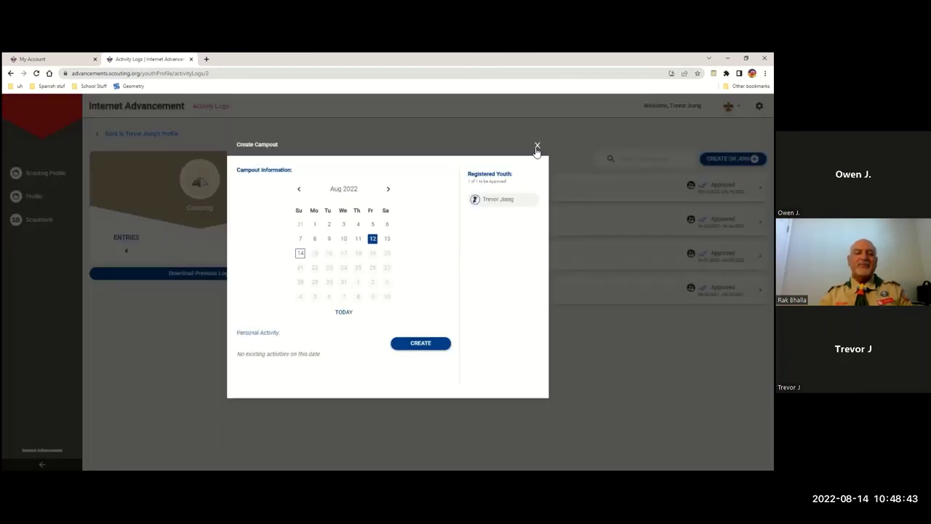
left_click(536, 146)
left_click(168, 136)
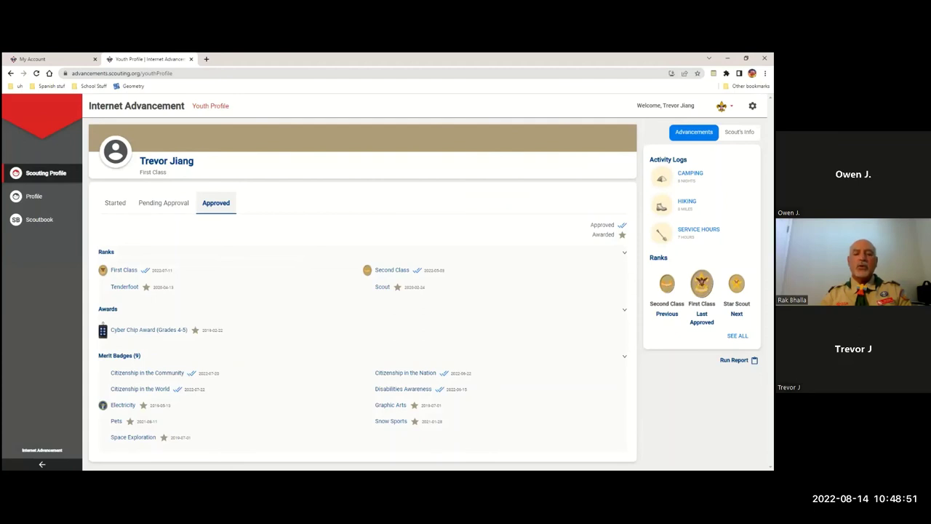
left_click_drag(650, 159, 694, 238)
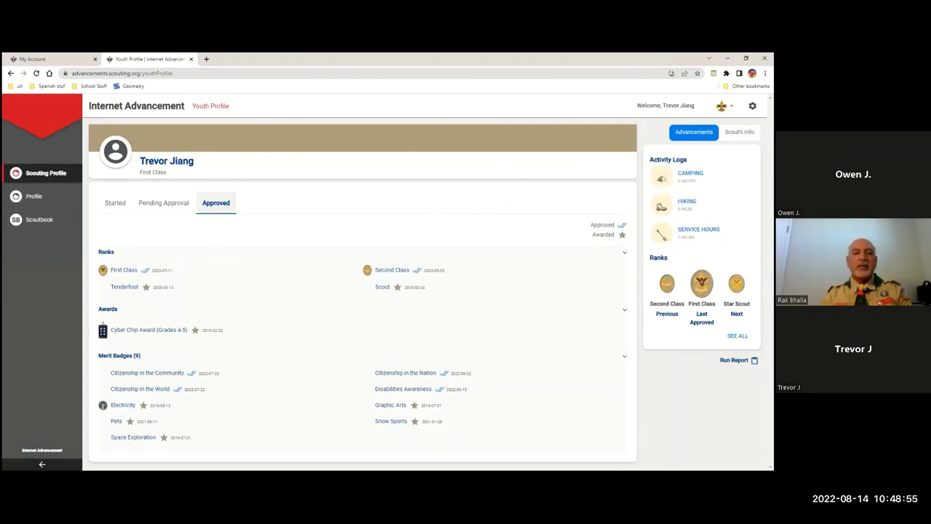